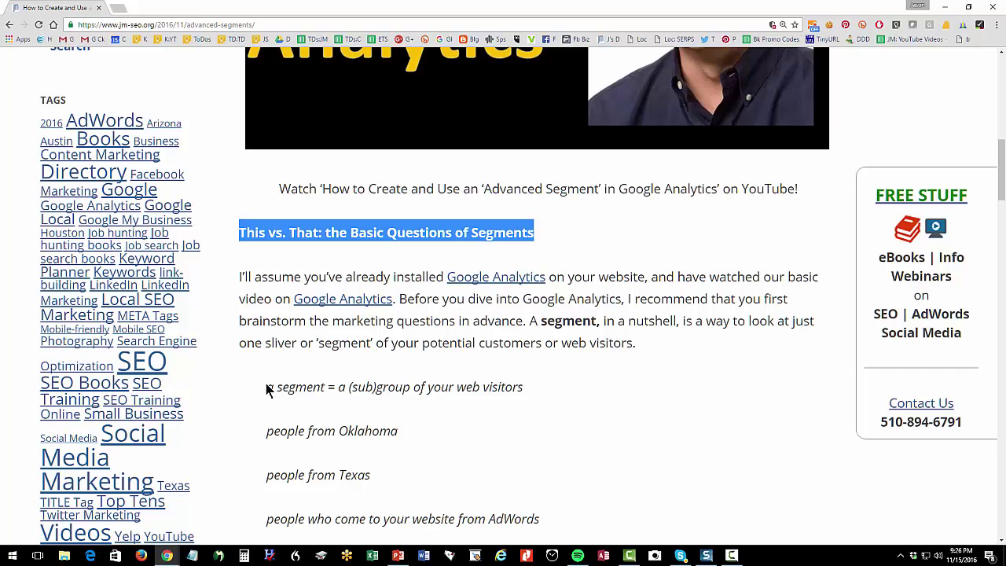
Highlight the definition 'a segment = a (sub)group of your web visitors' and scroll to the four-step list.
drag(267, 387, 519, 408)
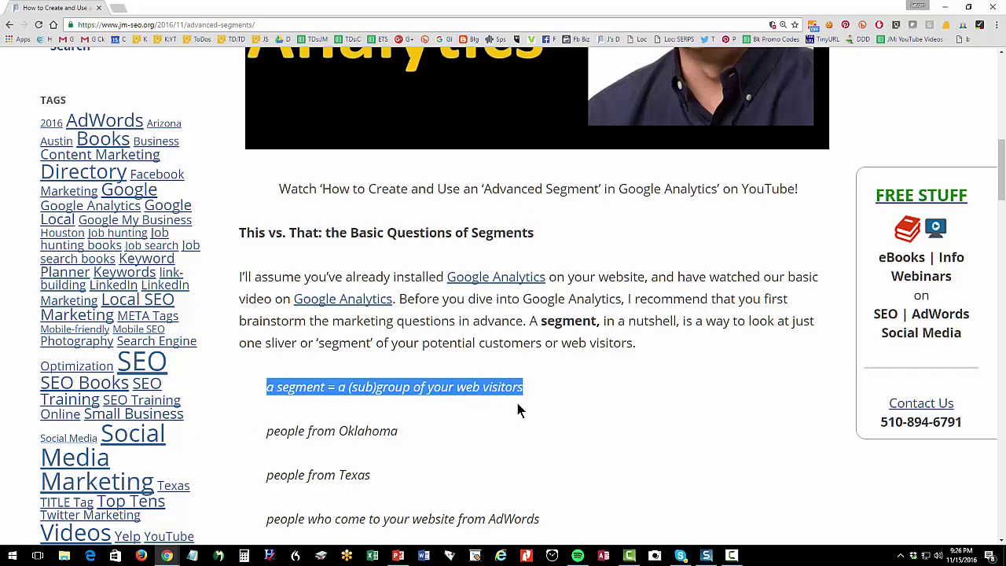
scroll(417, 427, down, 1)
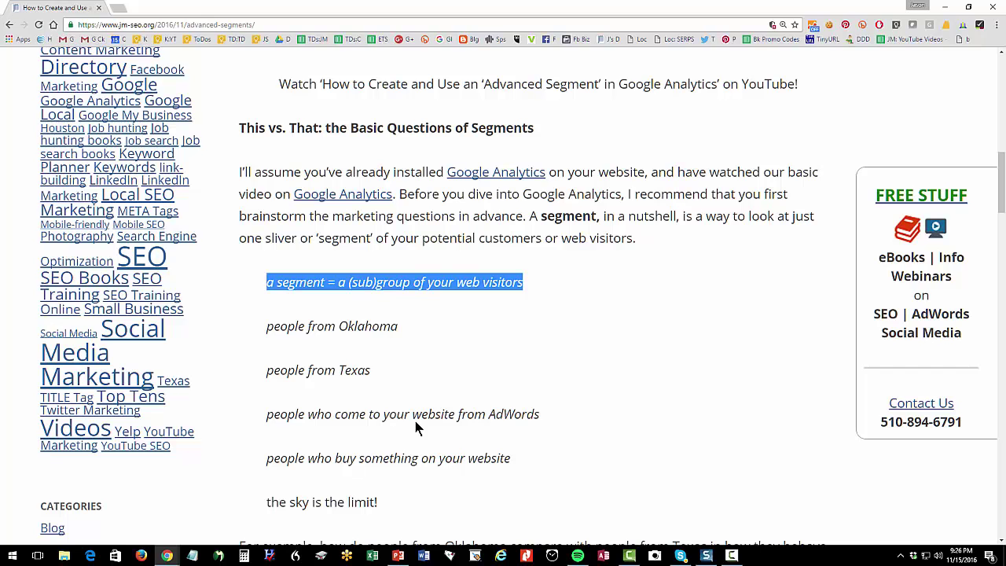
scroll(418, 392, down, 1)
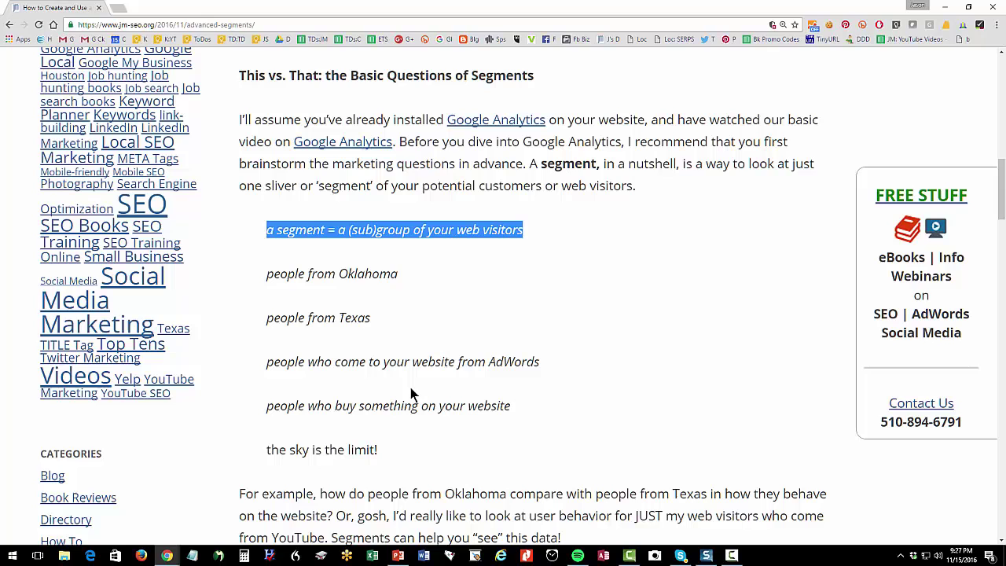
scroll(410, 387, down, 4)
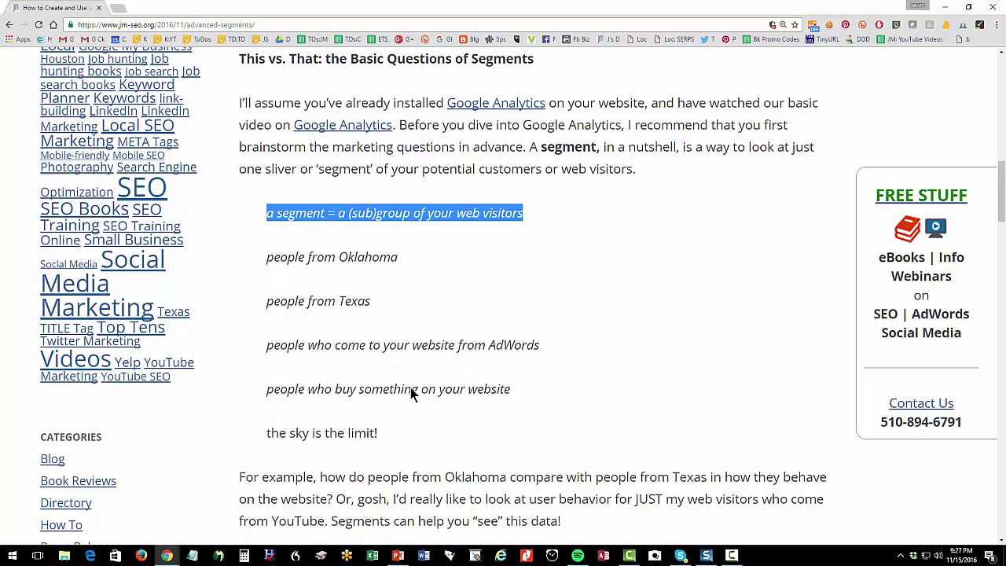
scroll(410, 387, down, 1)
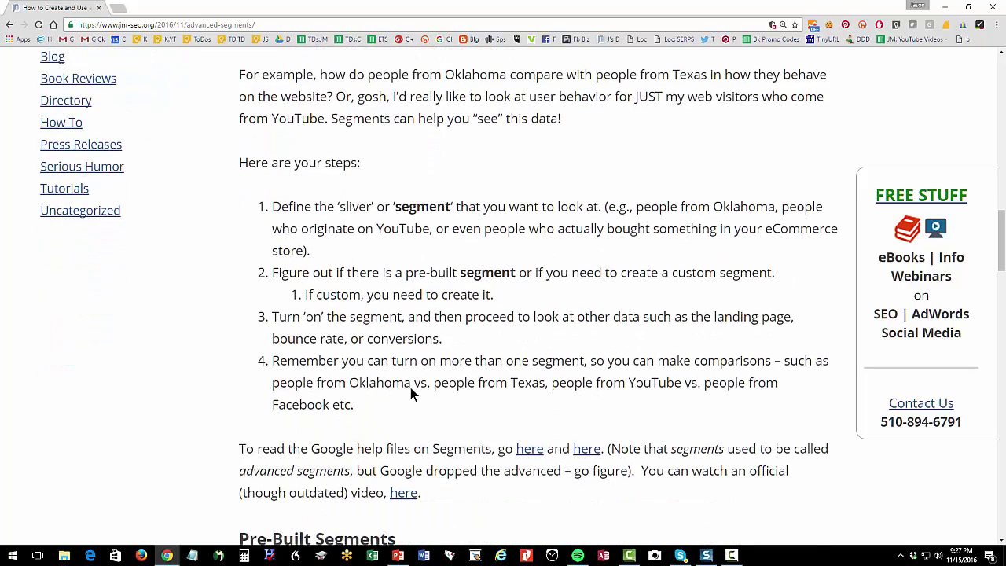
scroll(409, 382, up, 1)
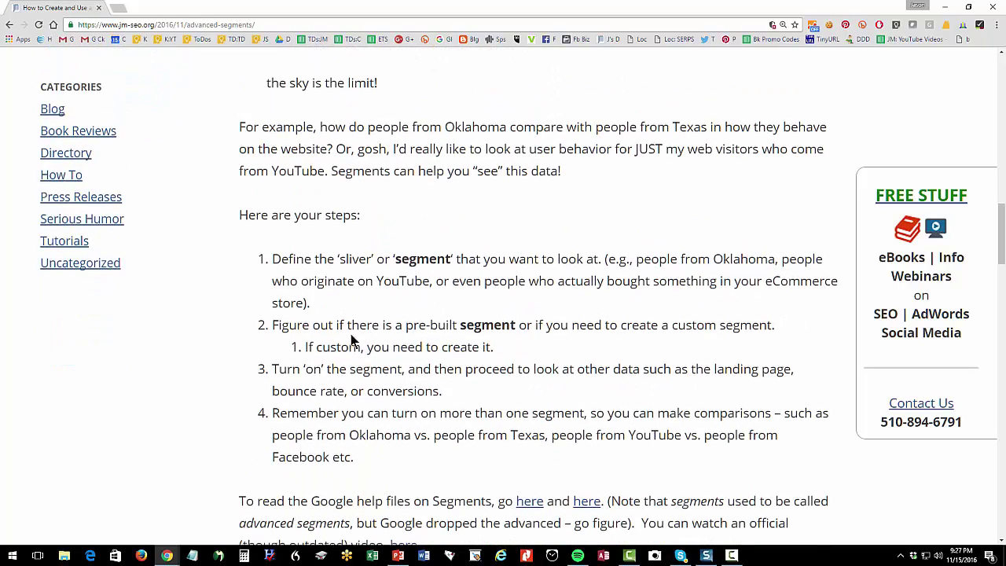
scroll(349, 339, down, 1)
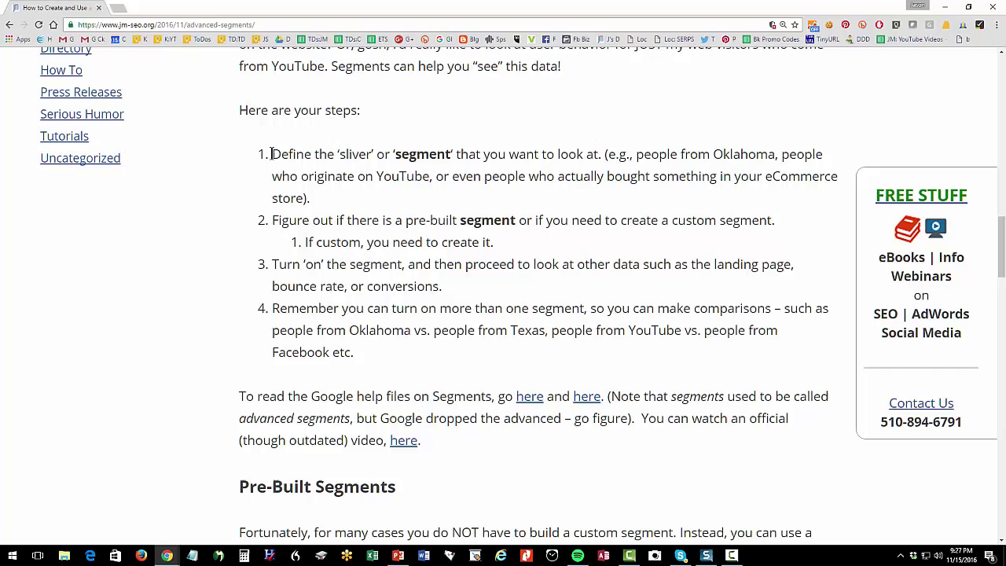
Highlight the key phrases of steps 1, 2, 2.1 and 3, then scroll to Pre-Built Segments.
drag(271, 154, 460, 157)
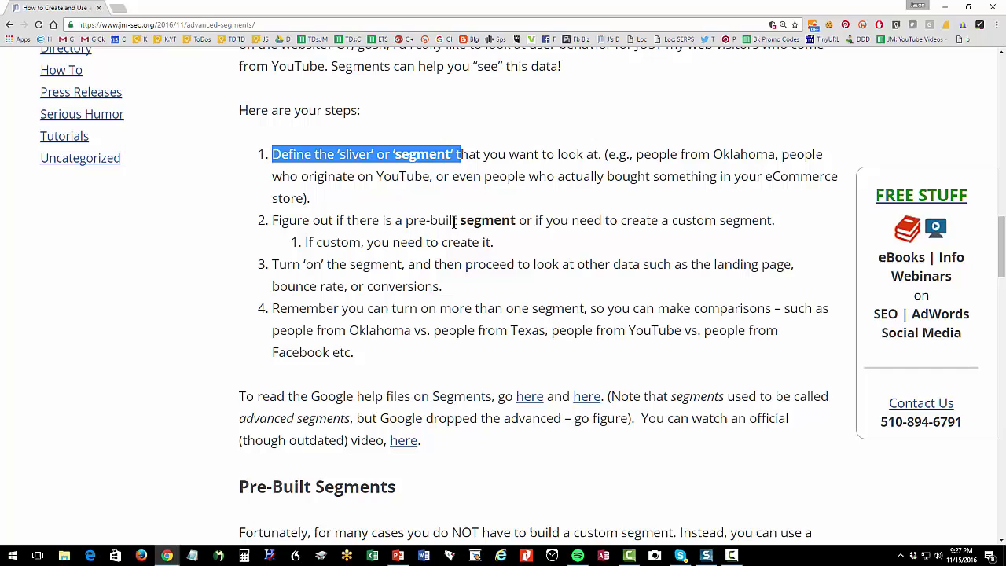
drag(453, 220, 523, 220)
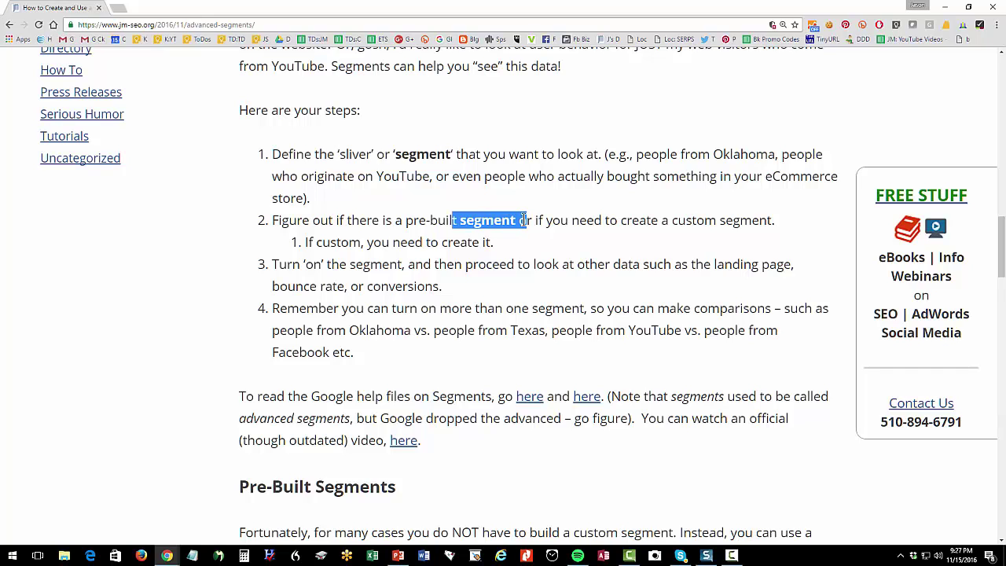
drag(437, 242, 482, 243)
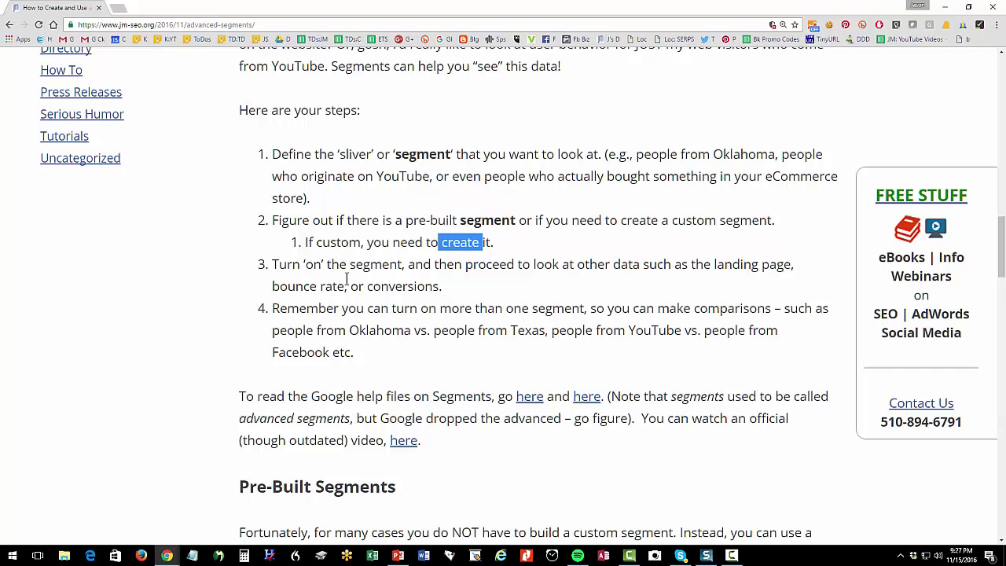
drag(339, 266, 417, 269)
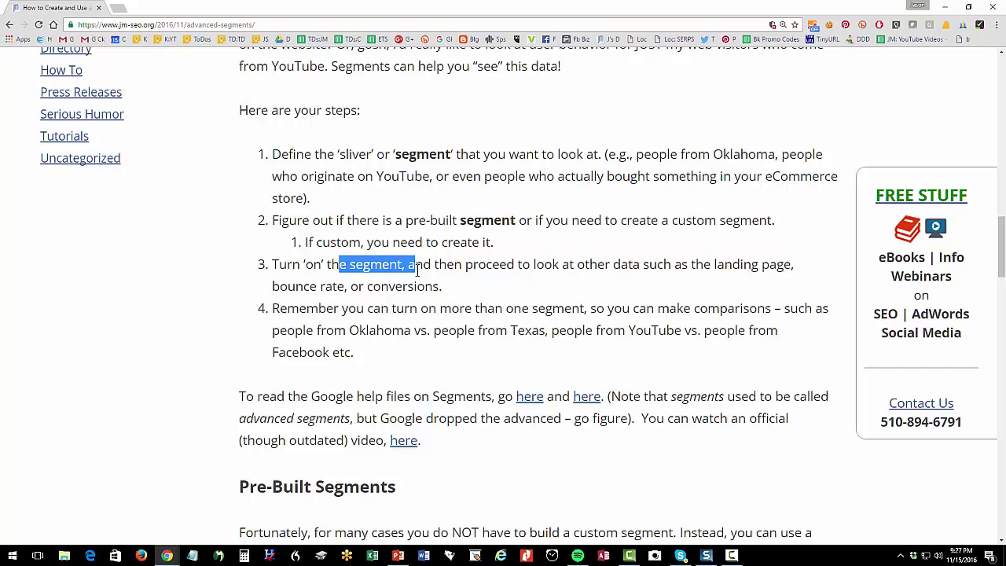
scroll(417, 269, down, 1)
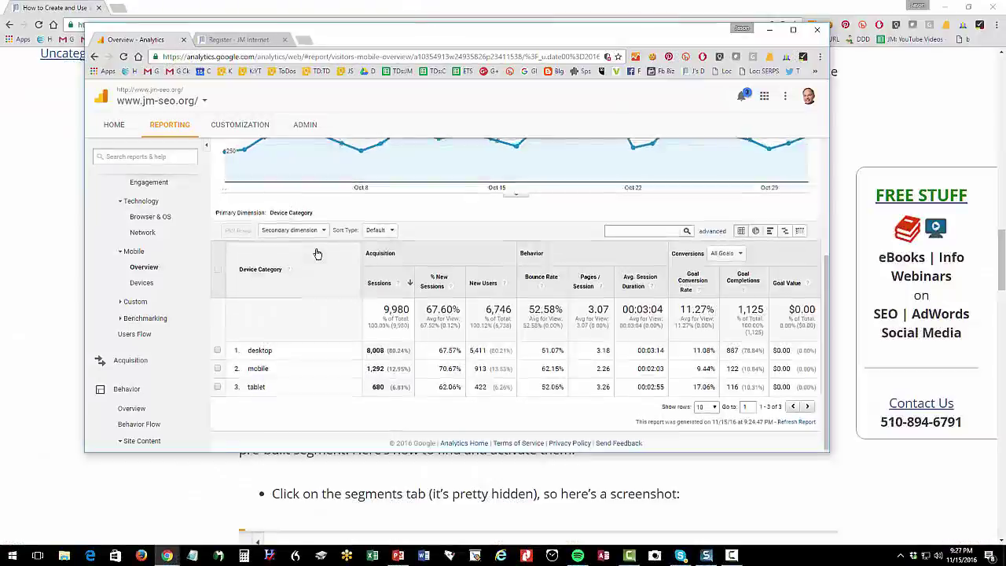
Scroll up to the Mobile Overview chart and outline the All Users segment bar and + Add Segment.
scroll(306, 283, up, 5)
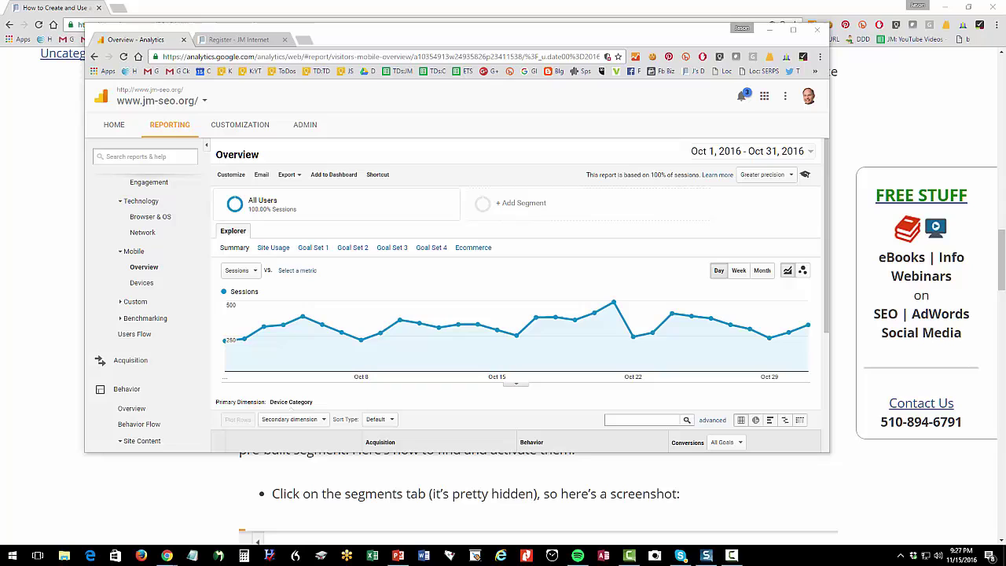
drag(200, 159, 485, 262)
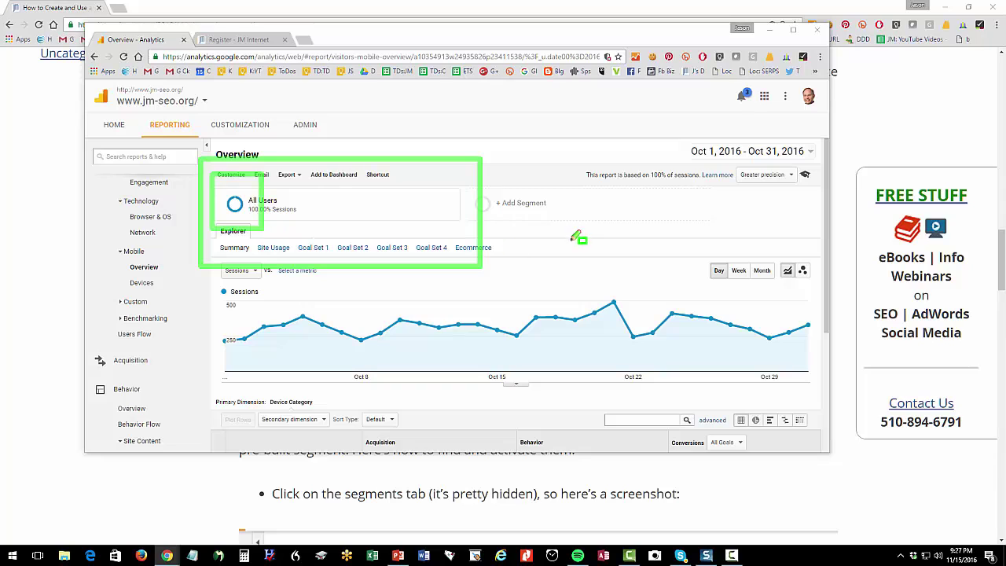
drag(462, 177, 566, 223)
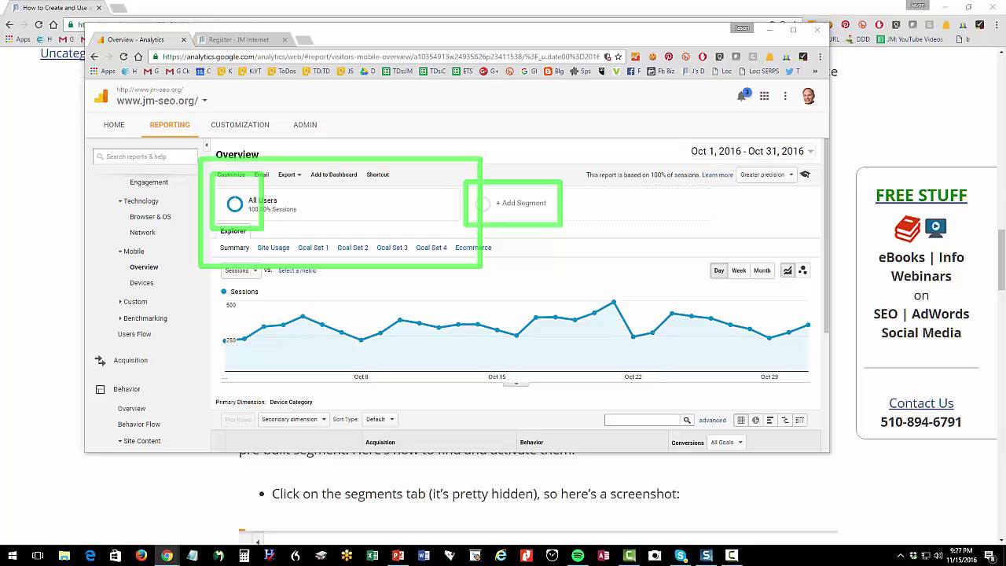
key(Escape)
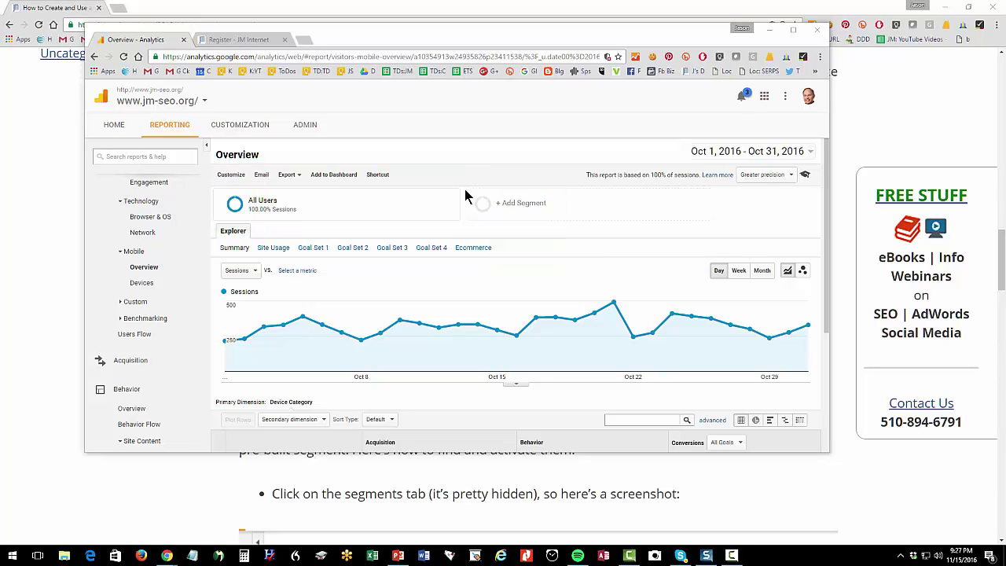
Open the segment picker and browse the System and Starred segment lists.
click(300, 212)
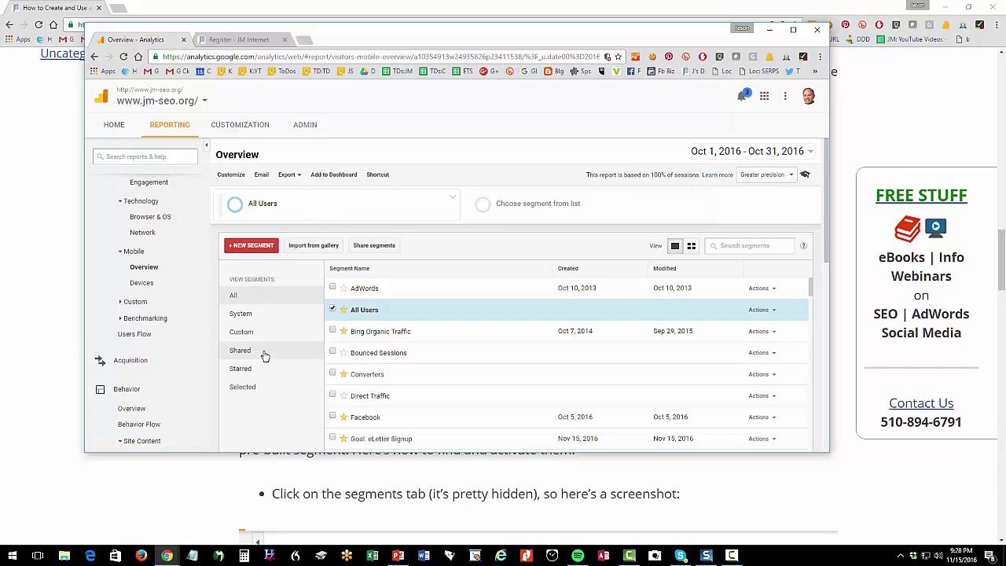
click(247, 313)
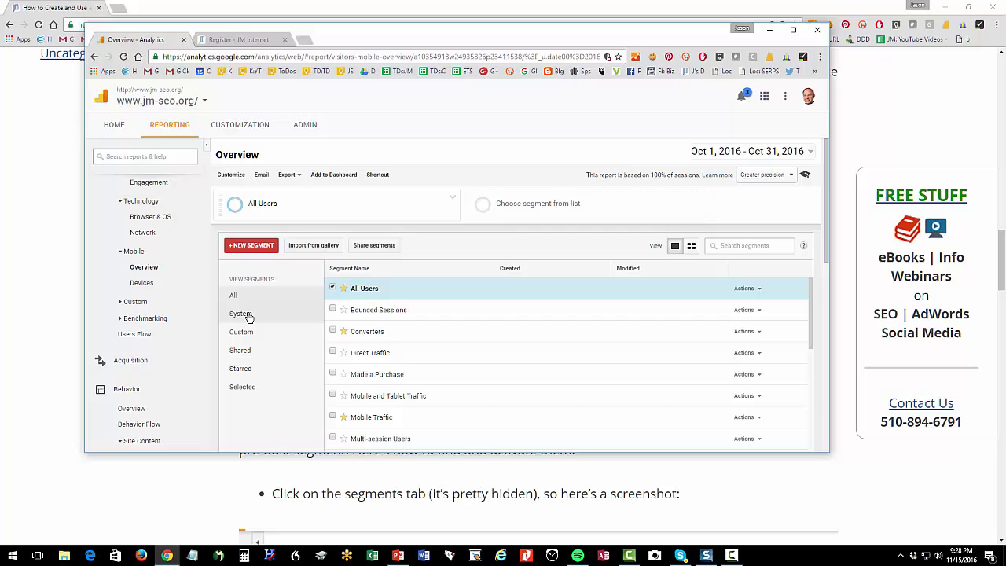
scroll(437, 290, down, 5)
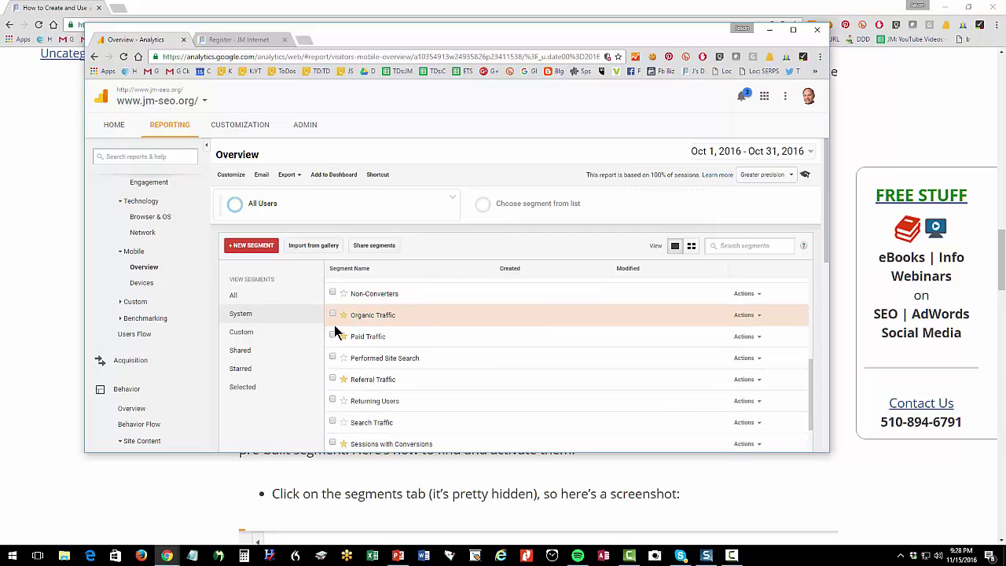
click(240, 367)
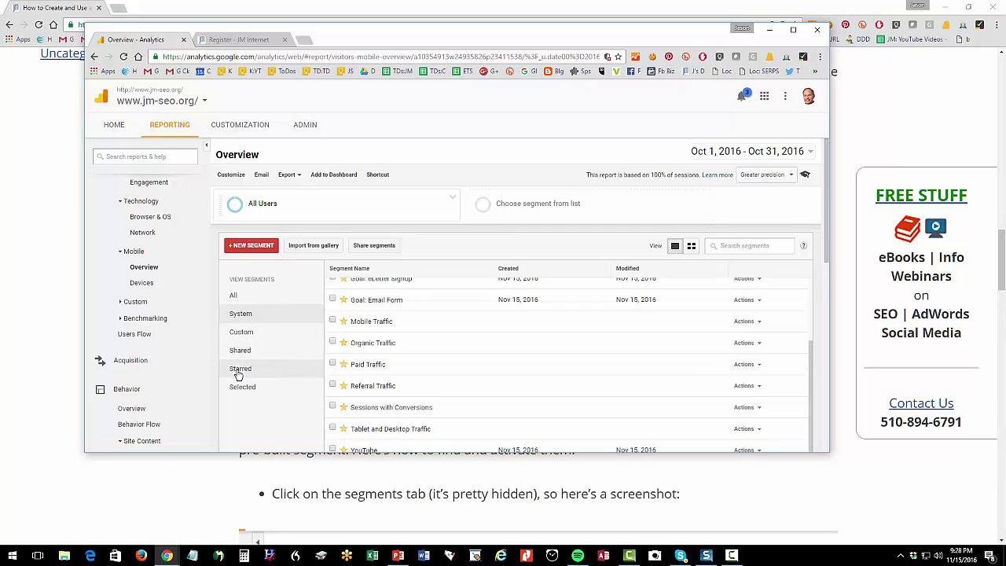
scroll(254, 344, down, 3)
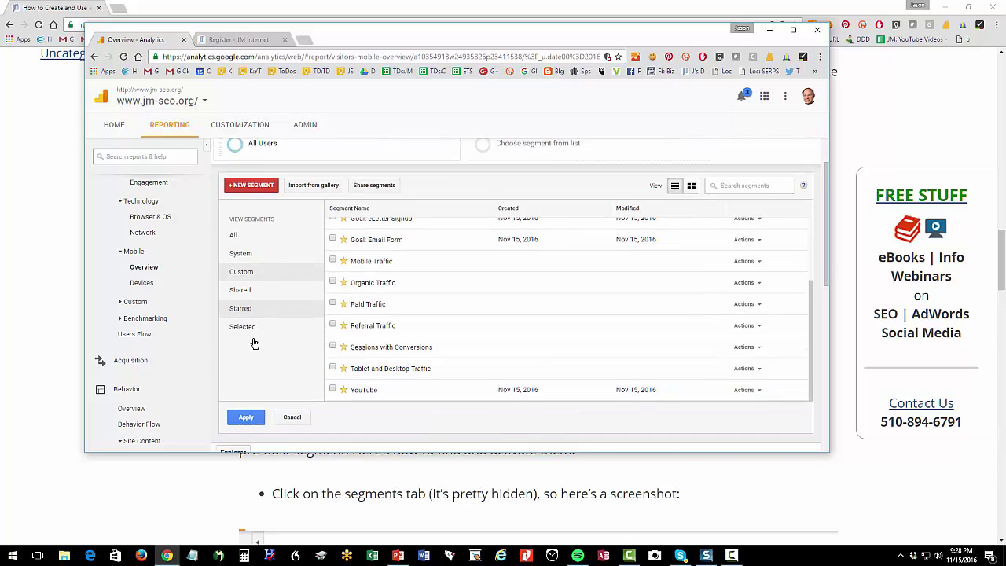
scroll(253, 343, up, 3)
click(241, 315)
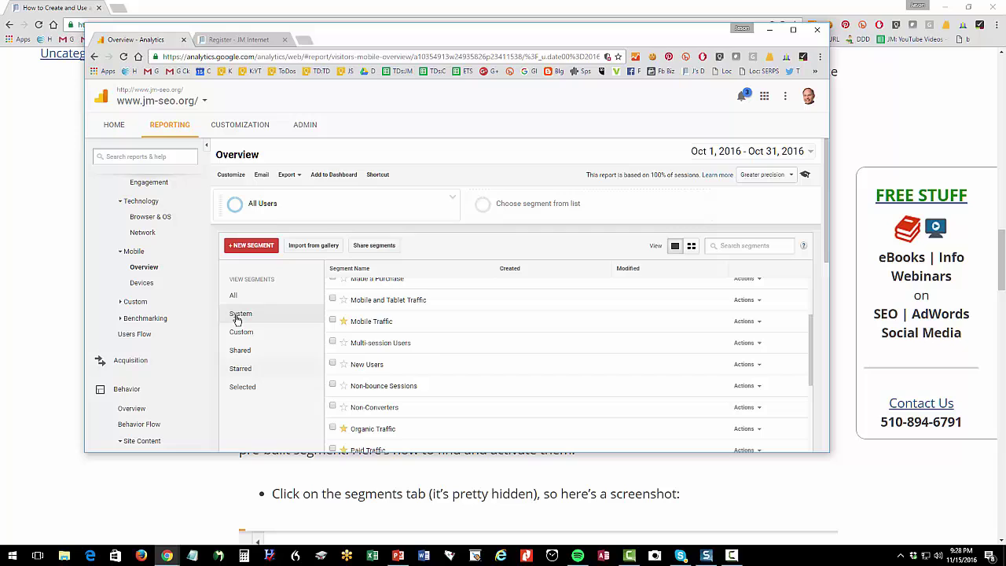
scroll(432, 352, up, 5)
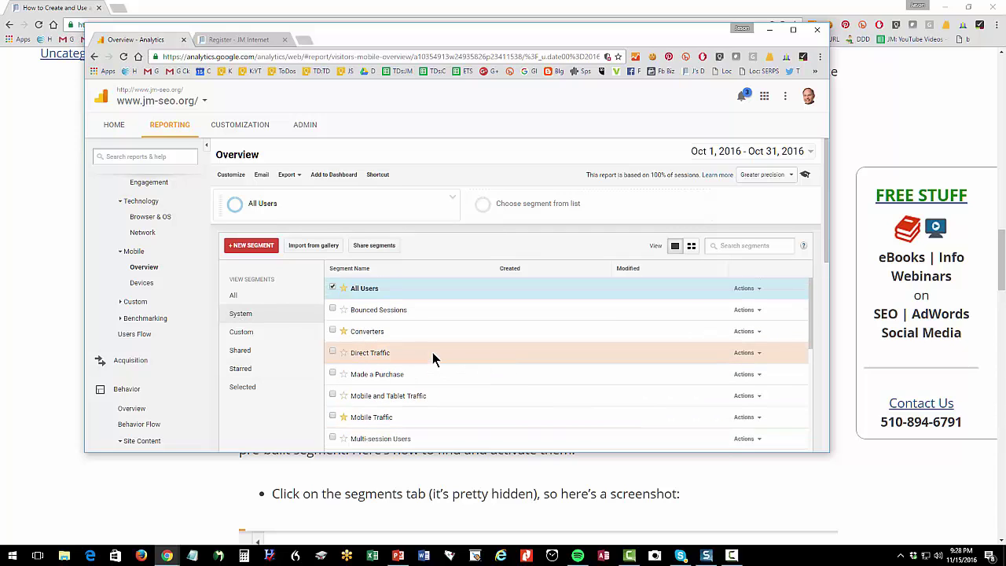
scroll(432, 352, down, 2)
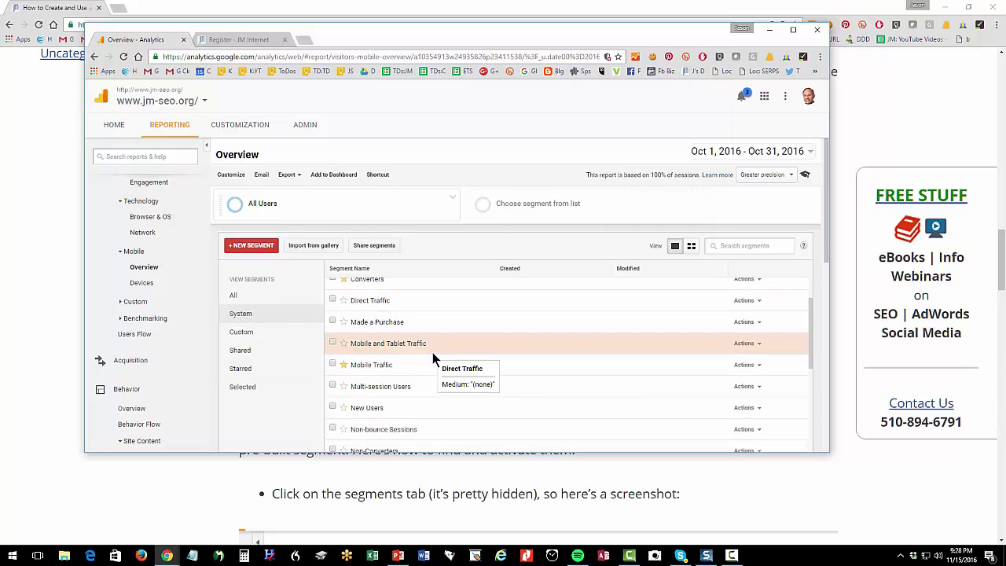
Tick Mobile Traffic, untick All Users, and maximize the browser window.
click(332, 365)
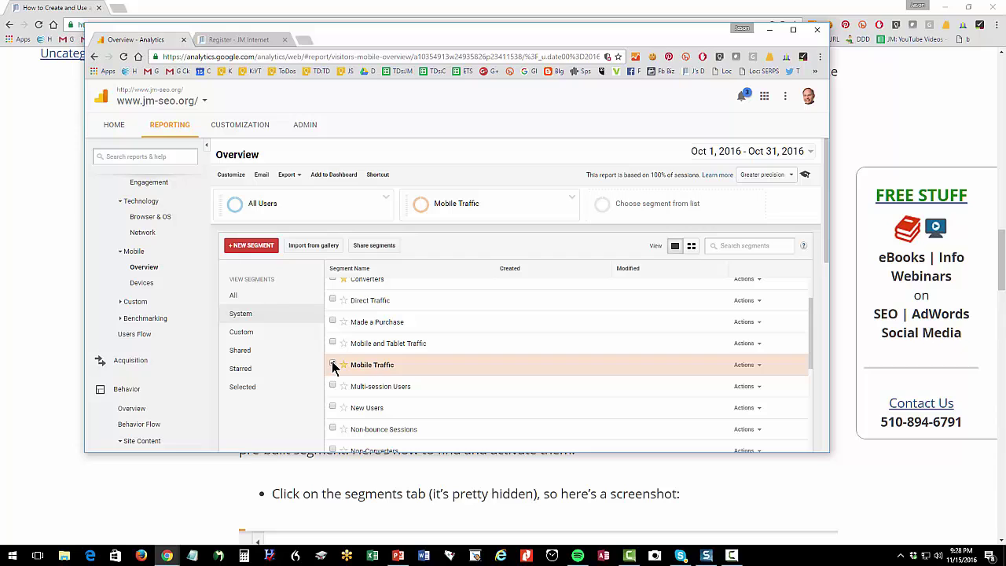
scroll(332, 365, up, 3)
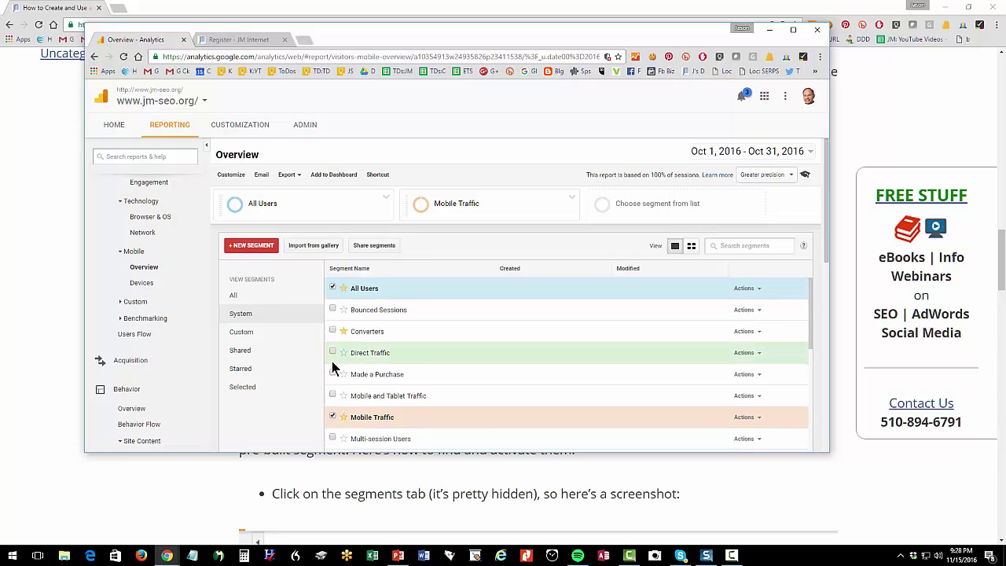
click(332, 288)
scroll(449, 317, down, 5)
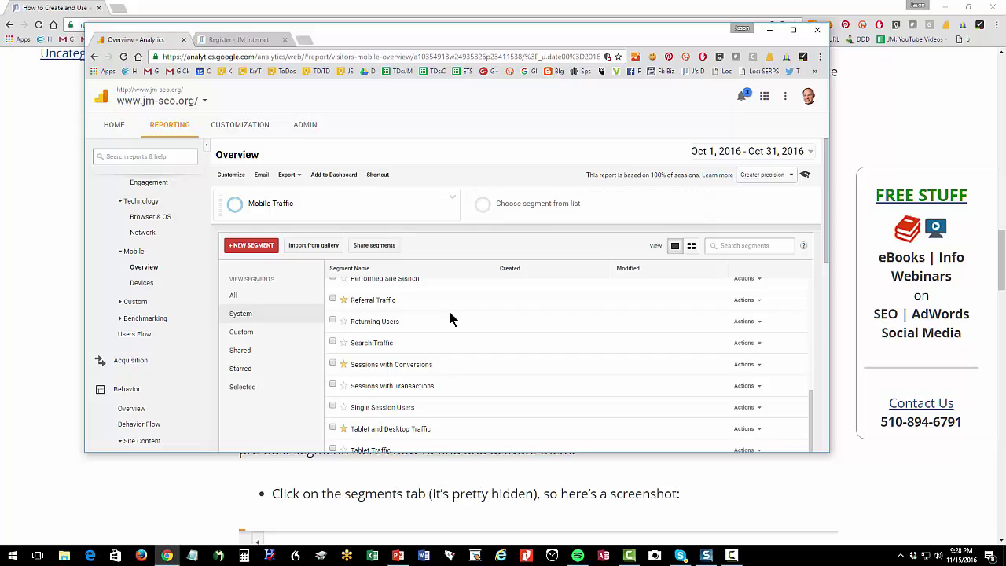
scroll(451, 318, down, 3)
key(super+Up)
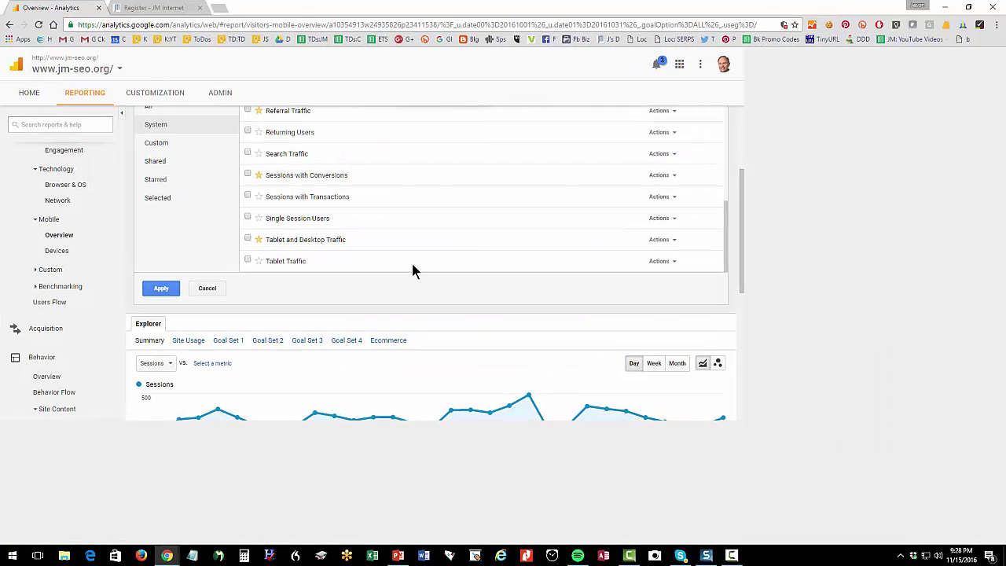
Apply Mobile Traffic and outline its card showing 12.95% of sessions.
click(171, 293)
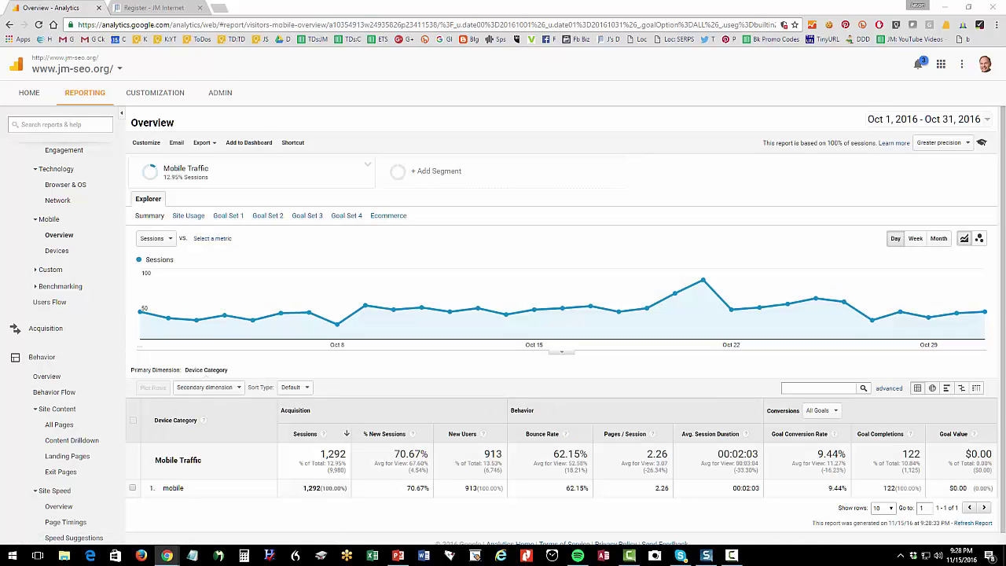
drag(124, 128, 246, 212)
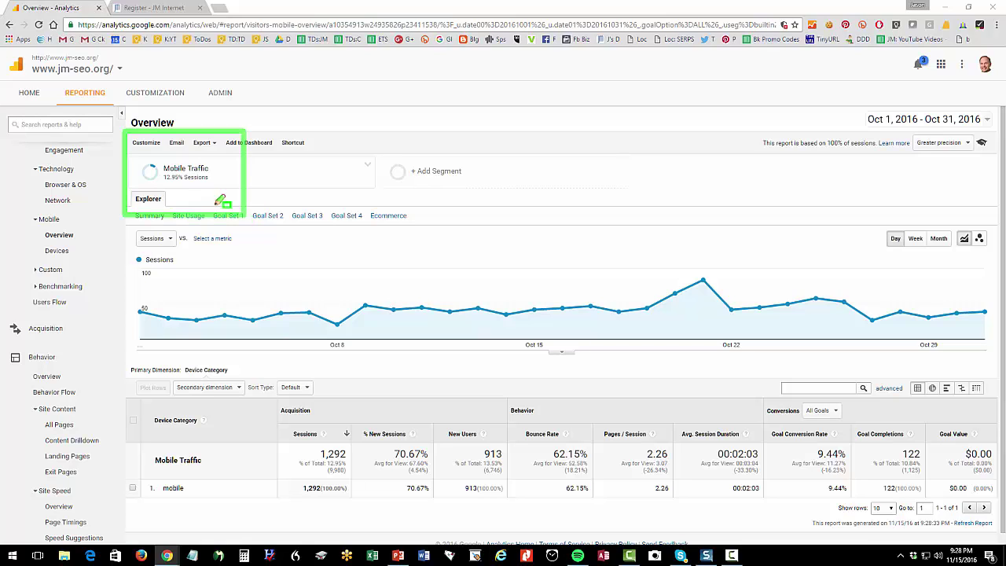
drag(150, 163, 221, 188)
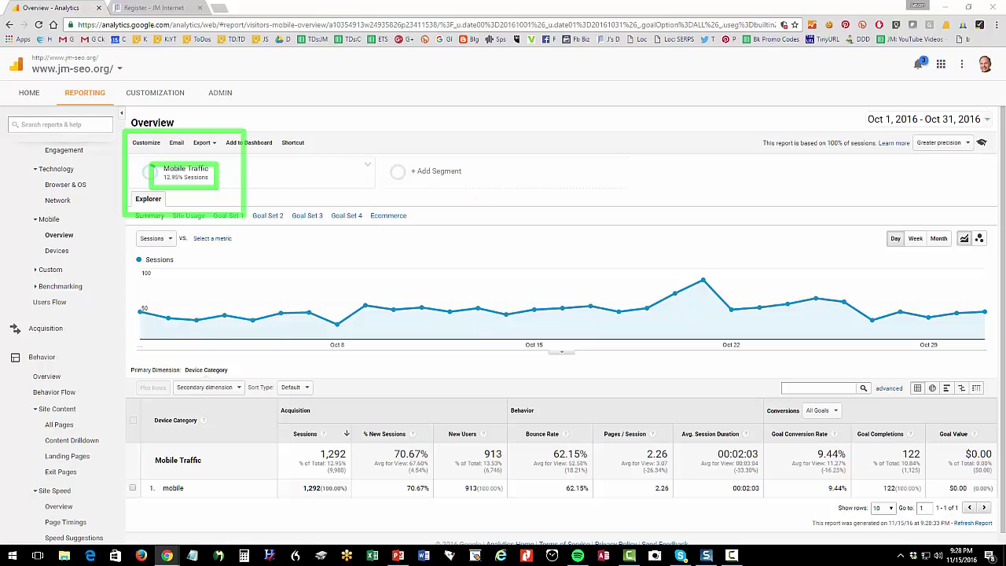
key(Escape)
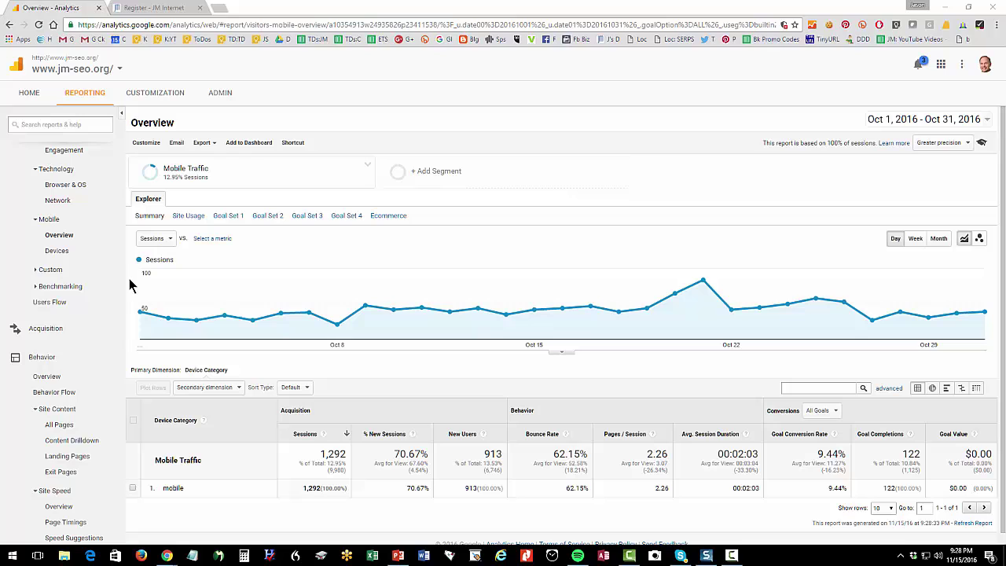
mouse_move(124, 284)
mouse_down()
mouse_move(123, 173)
mouse_move(122, 285)
mouse_up()
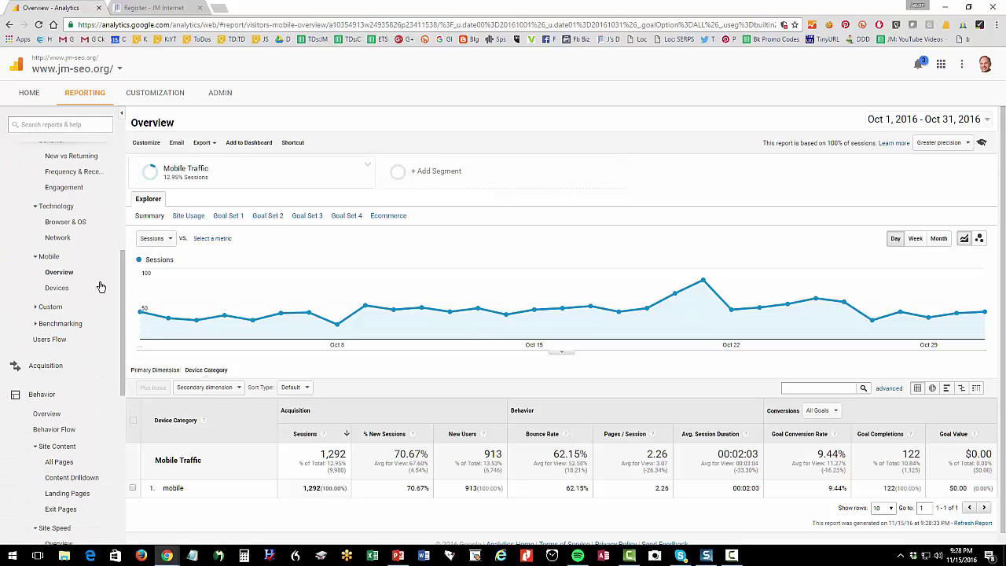
Open the Browser & OS report for the Mobile Traffic segment.
click(62, 223)
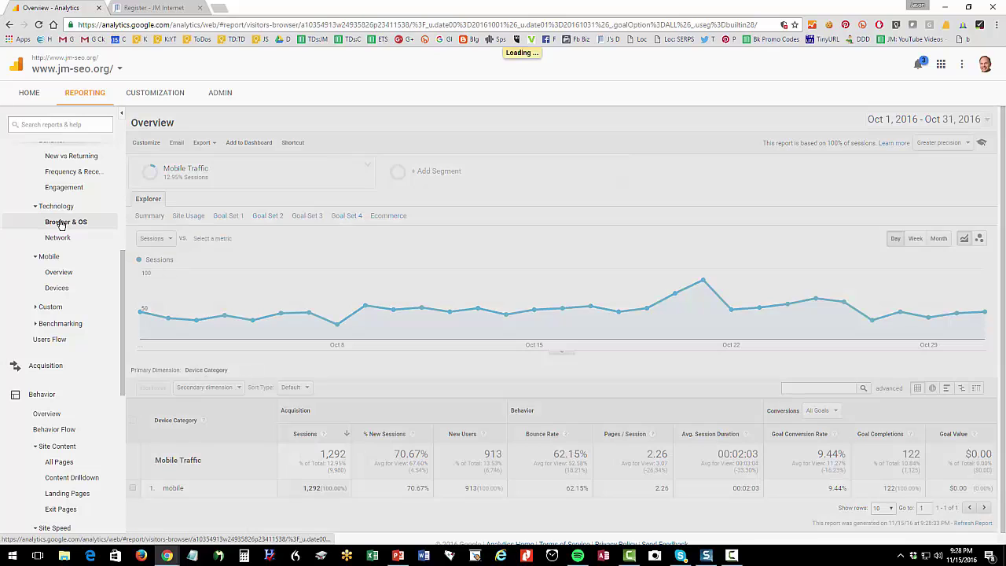
scroll(313, 263, down, 2)
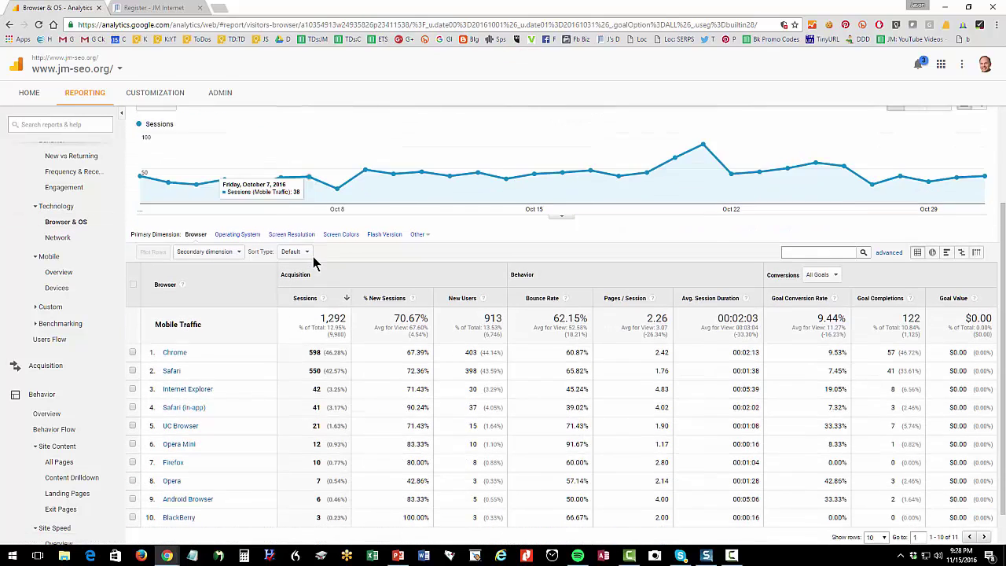
scroll(312, 261, down, 1)
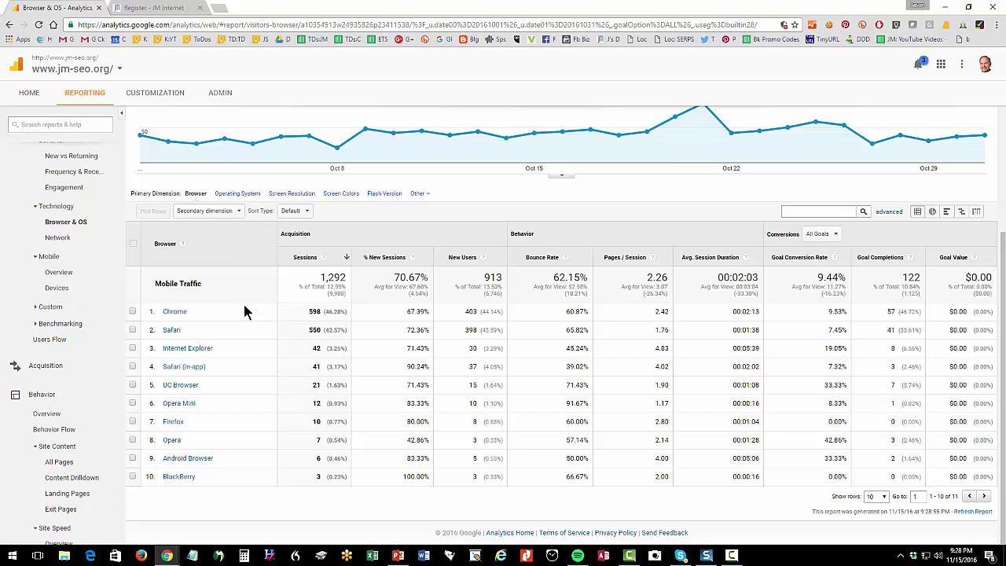
Show the Acquisition Overview: Direct 654, Organic Search 414, Referral 206, Social 18 sessions.
click(31, 366)
click(49, 387)
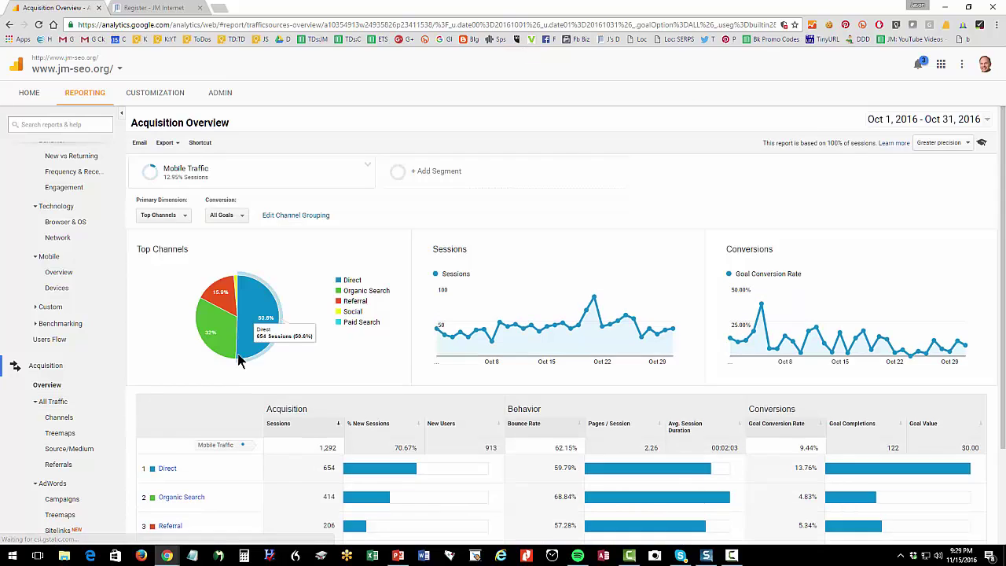
scroll(240, 354, down, 3)
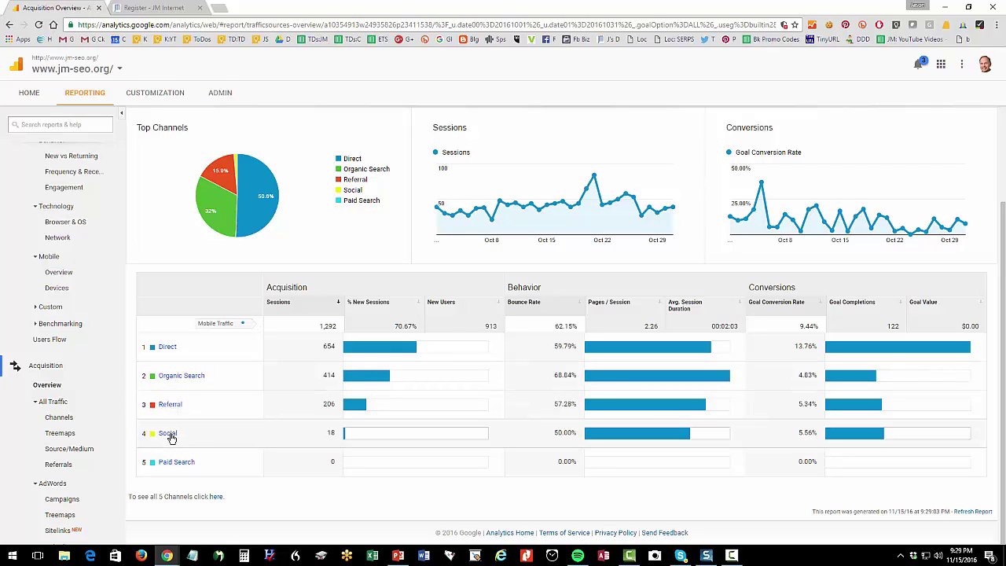
Open the Landing Pages report for Mobile Traffic, led by /tutorials/adwords-coupons/index.html, and bring up the segment picker.
drag(128, 307, 128, 471)
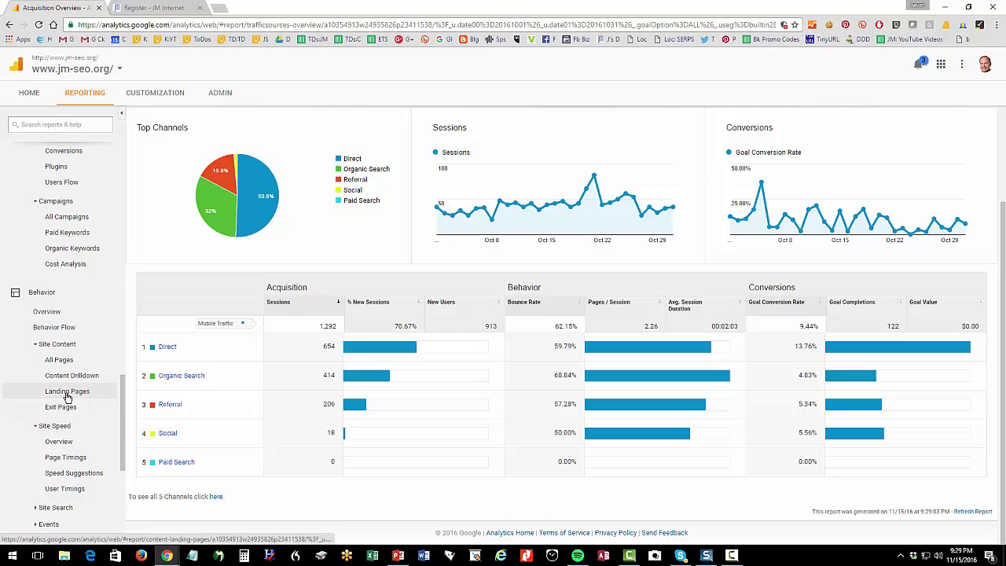
click(68, 393)
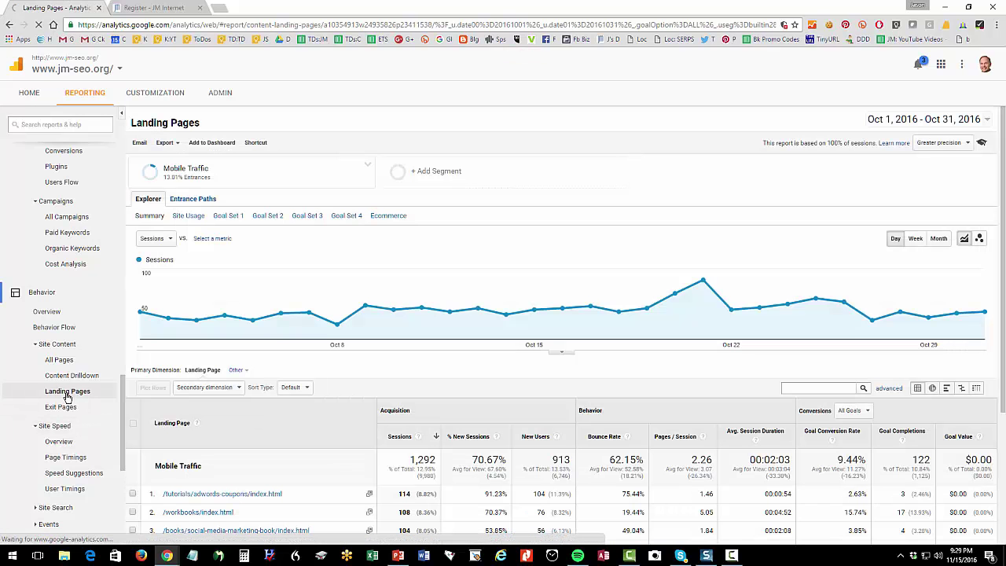
scroll(264, 340, down, 2)
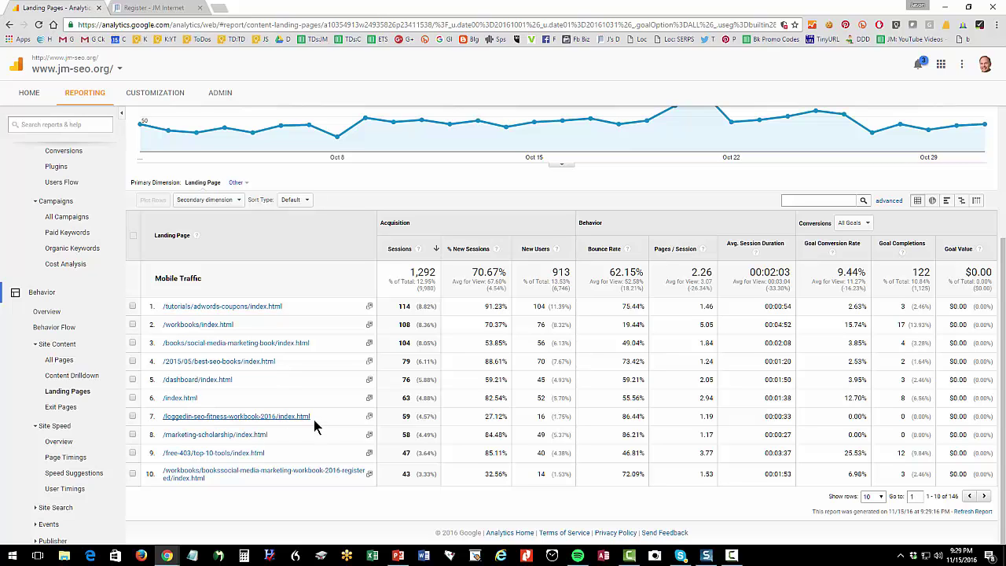
scroll(314, 419, up, 3)
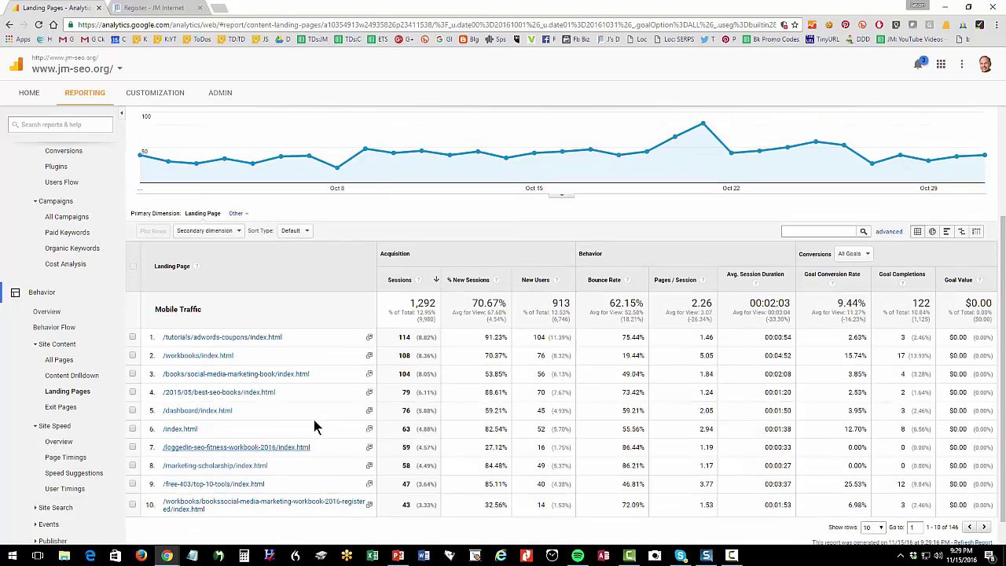
click(303, 174)
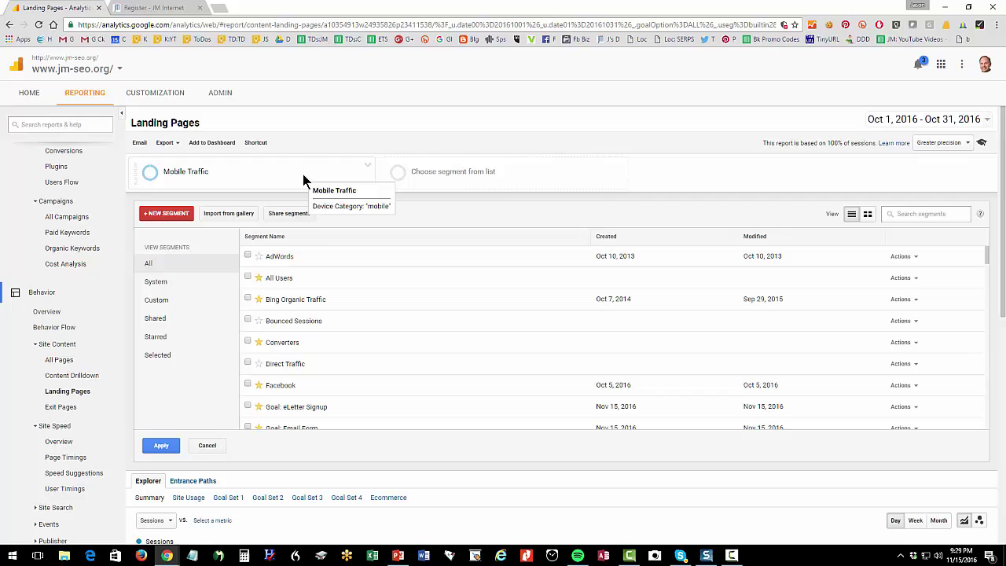
Tick the Tablet and Desktop Traffic and All Users system segments alongside Mobile Traffic.
click(161, 302)
click(156, 283)
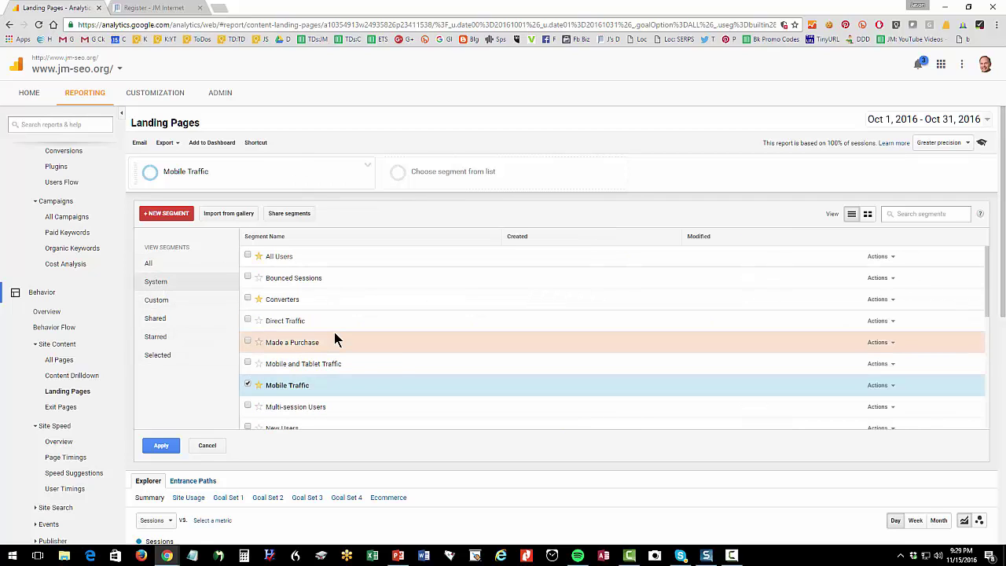
scroll(335, 336, down, 2)
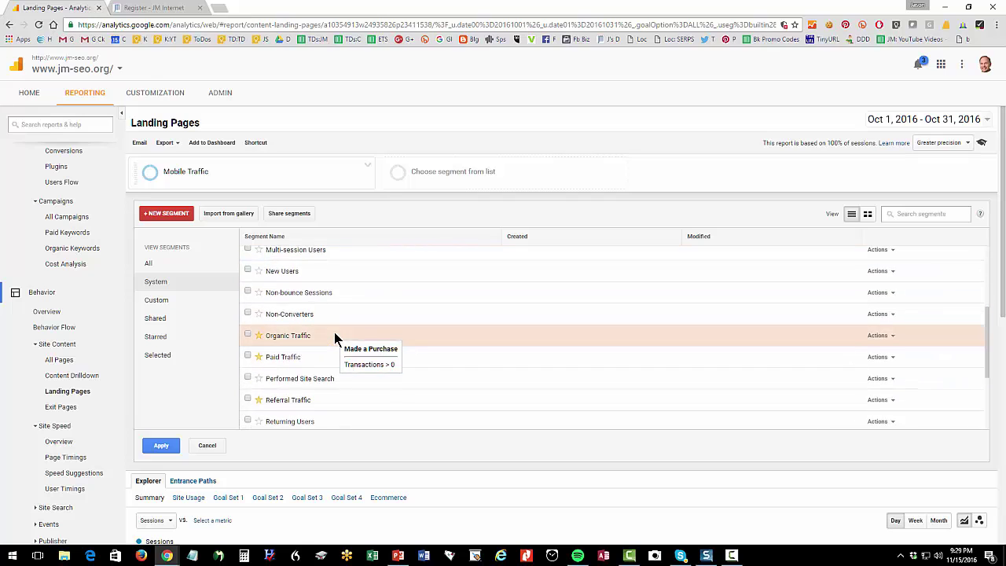
scroll(334, 336, down, 1)
scroll(334, 337, down, 1)
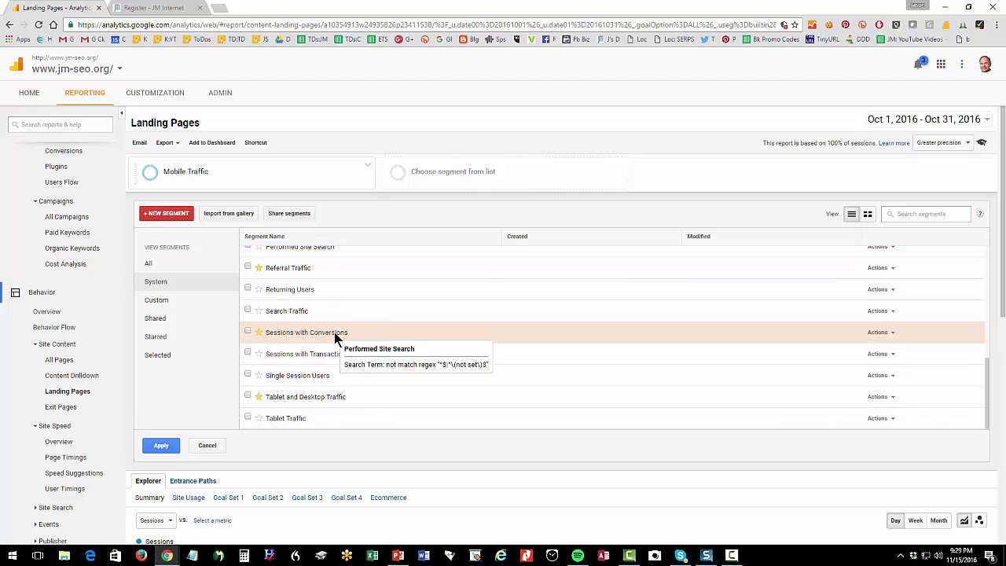
click(247, 397)
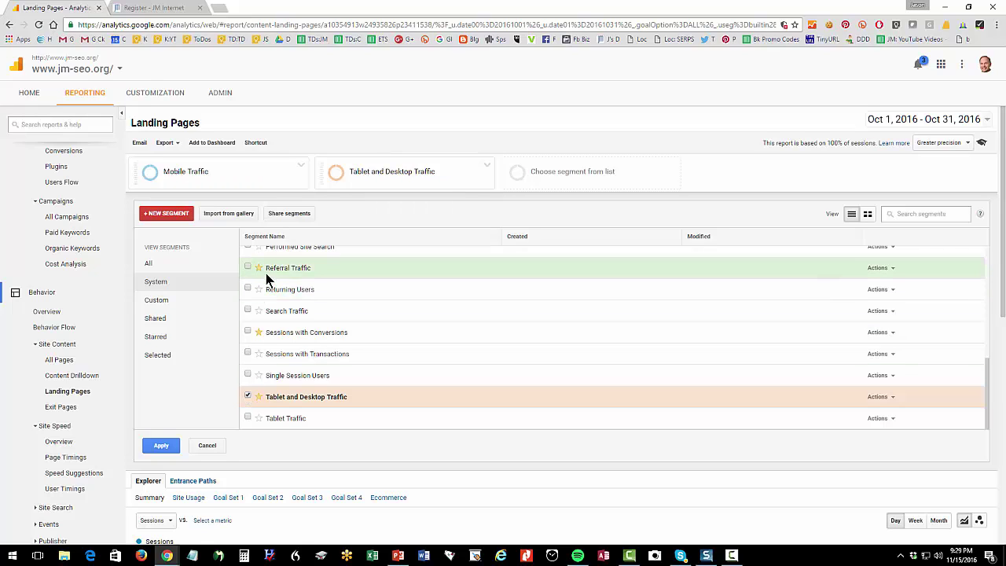
scroll(274, 272, up, 3)
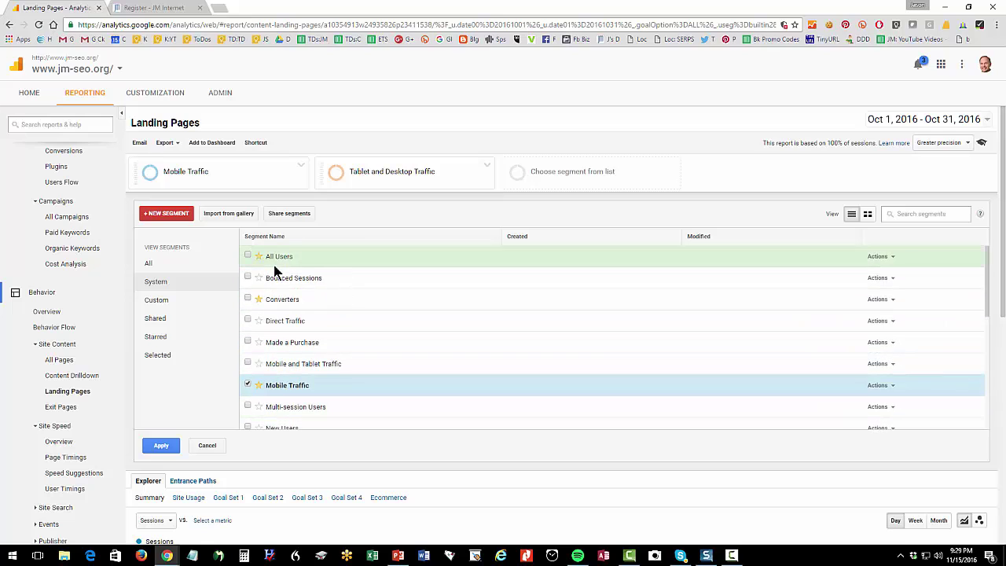
click(248, 255)
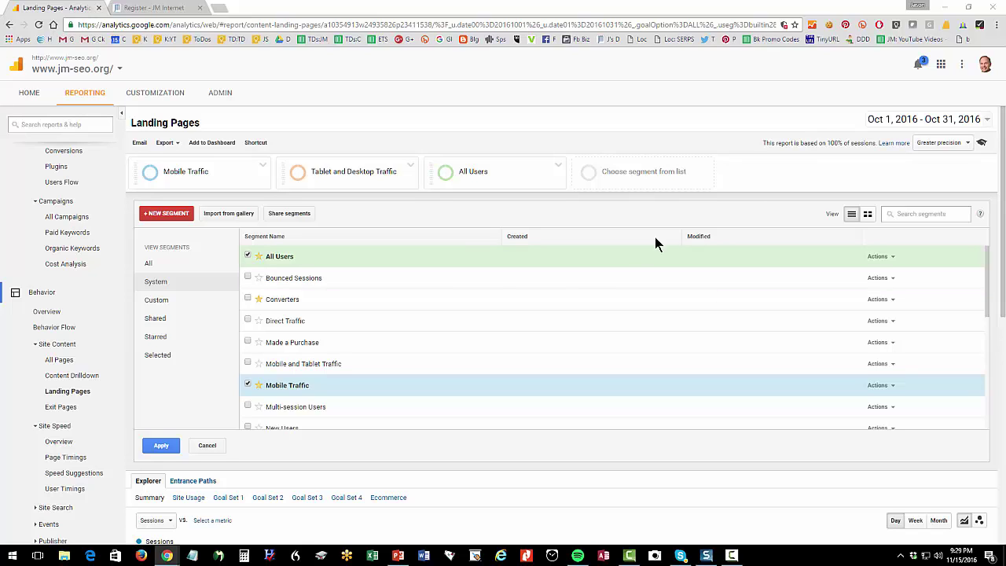
Outline the three chosen segment cards and apply them to the Landing Pages report.
drag(151, 153, 225, 182)
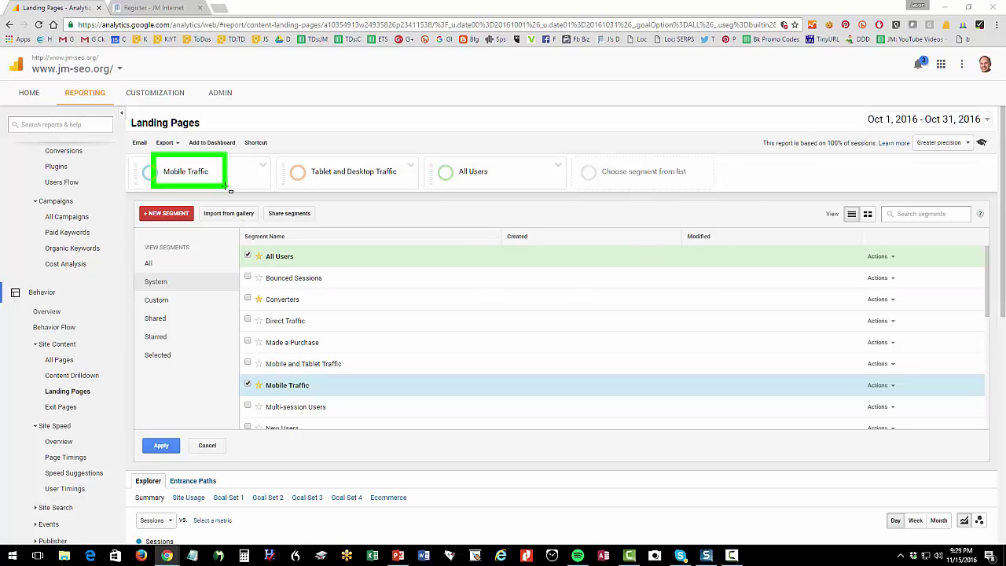
drag(292, 152, 405, 186)
drag(439, 149, 497, 189)
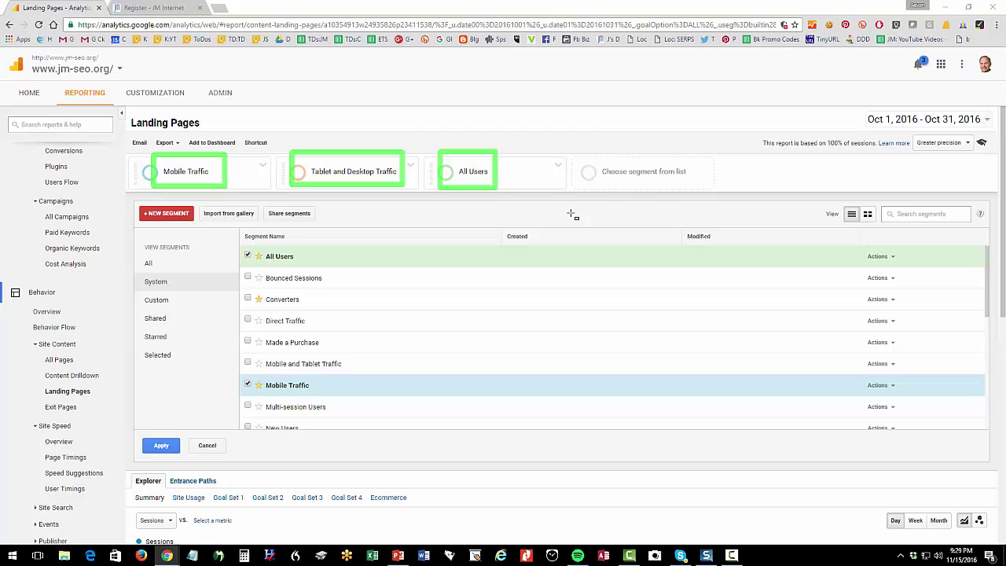
drag(429, 127, 590, 218)
drag(77, 113, 411, 225)
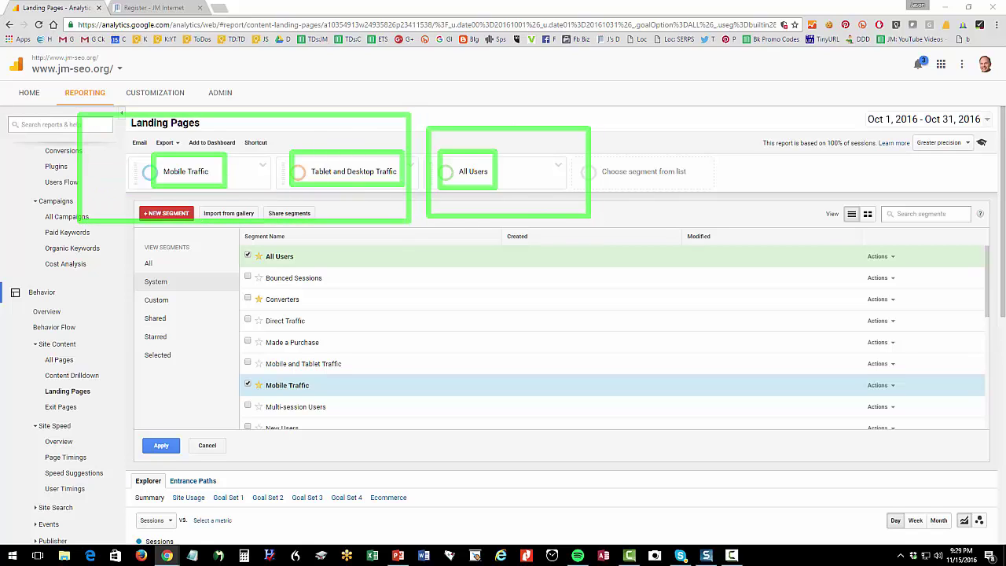
click(161, 446)
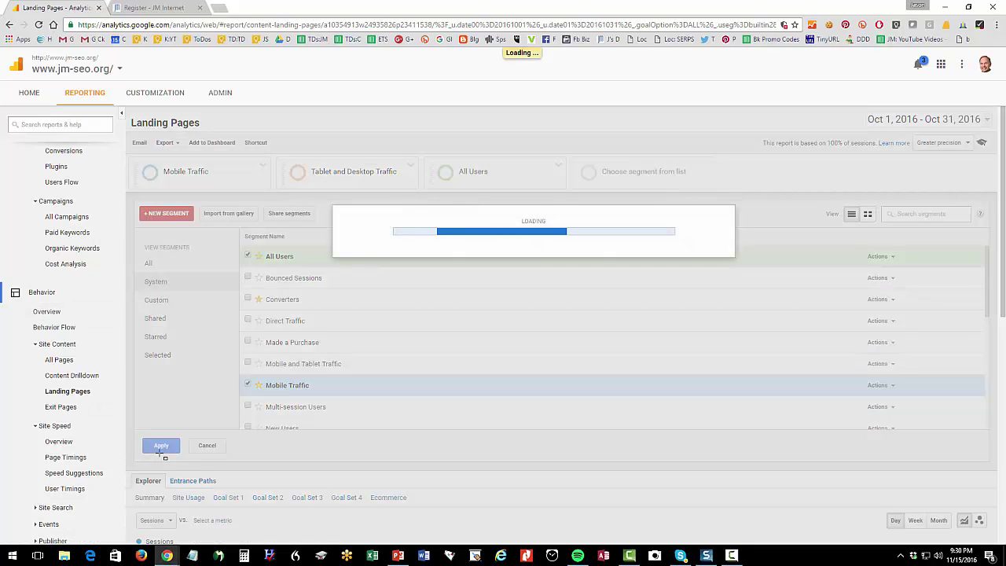
scroll(227, 429, down, 2)
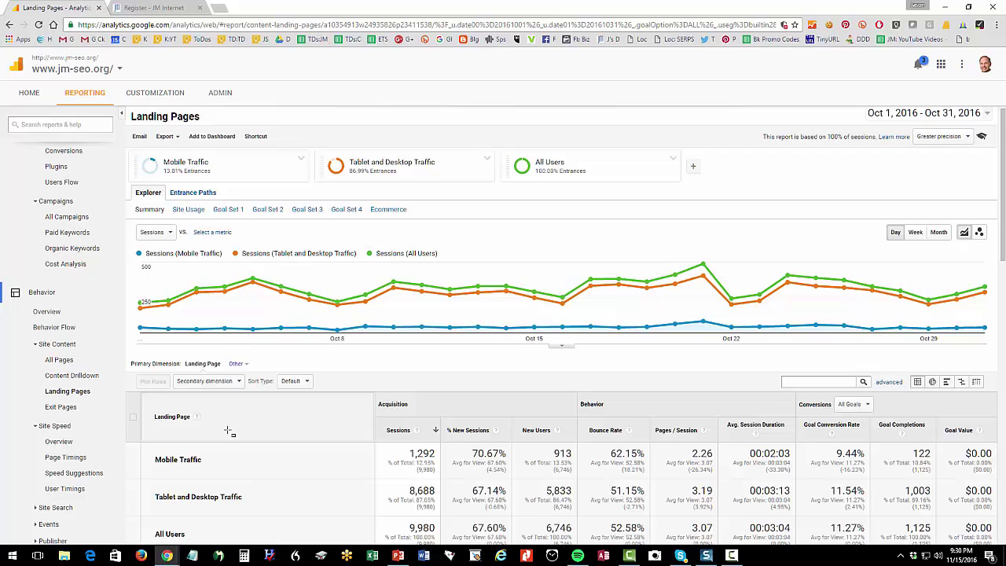
scroll(243, 403, down, 3)
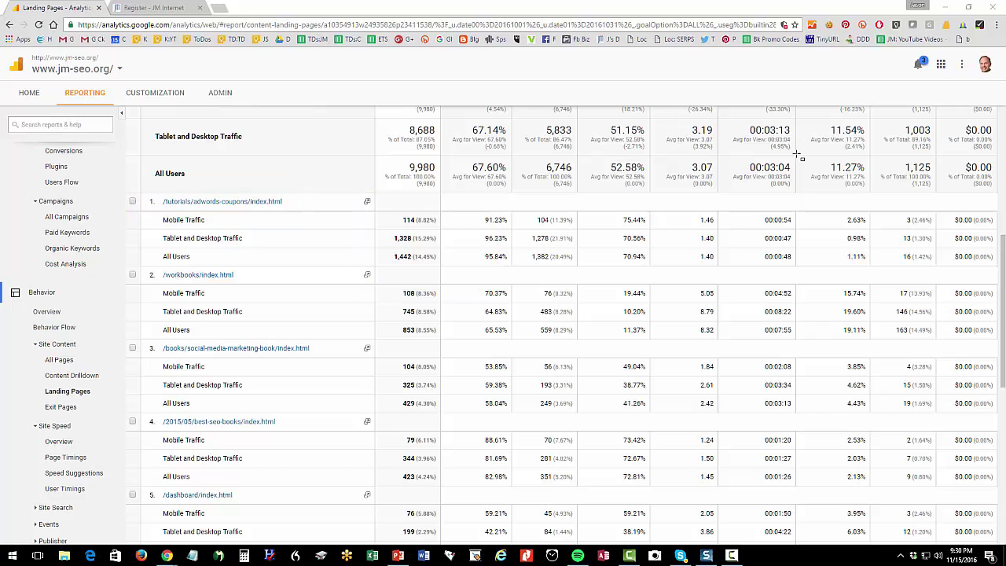
scroll(389, 168, up, 3)
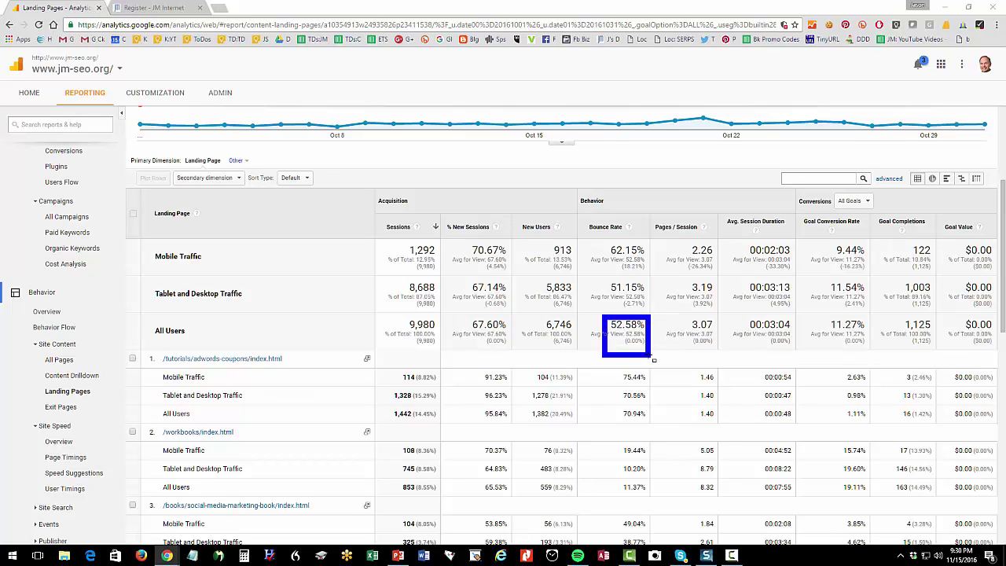
drag(605, 228, 651, 272)
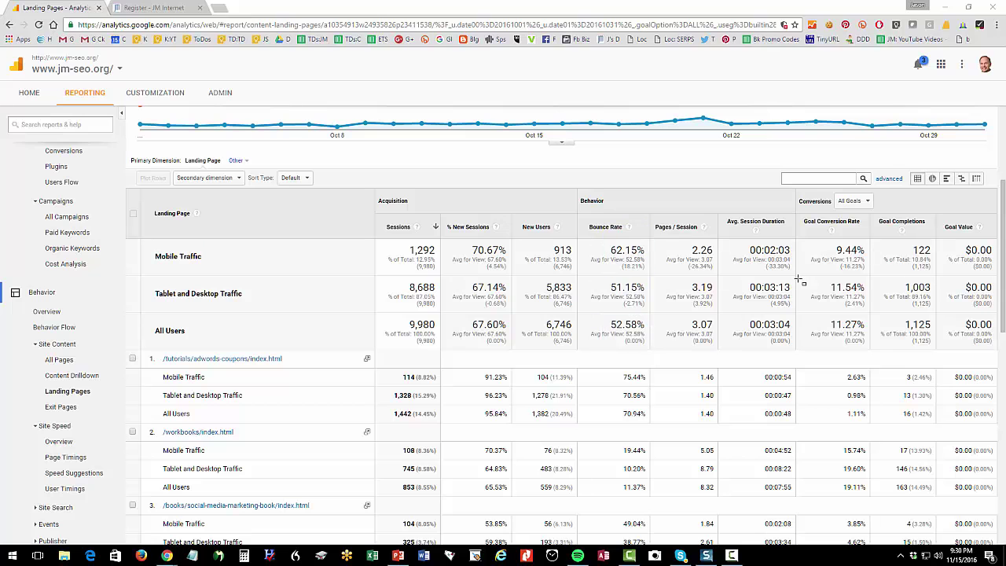
scroll(511, 213, up, 3)
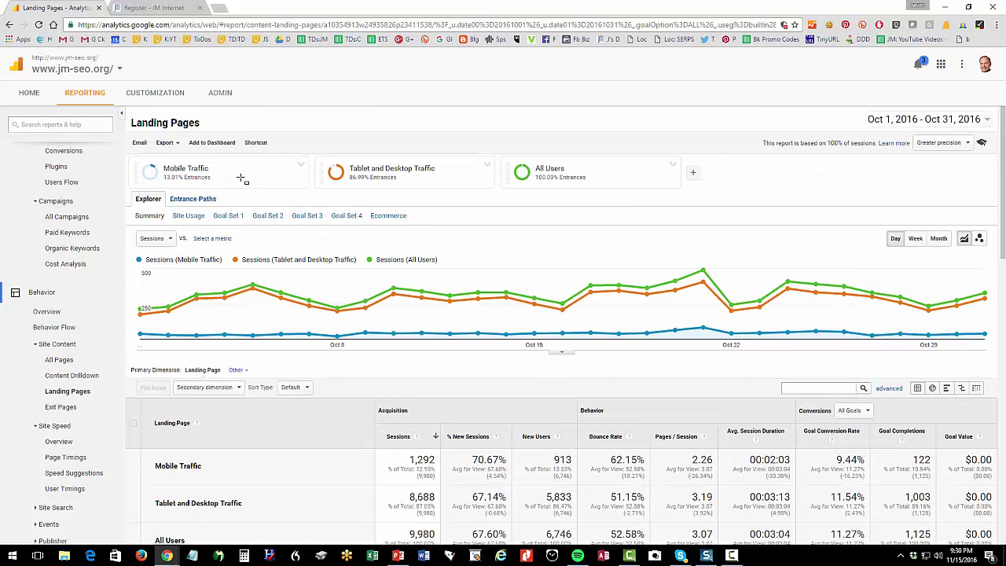
Open the segment picker and switch from System to the Starred segments list.
click(240, 176)
click(157, 283)
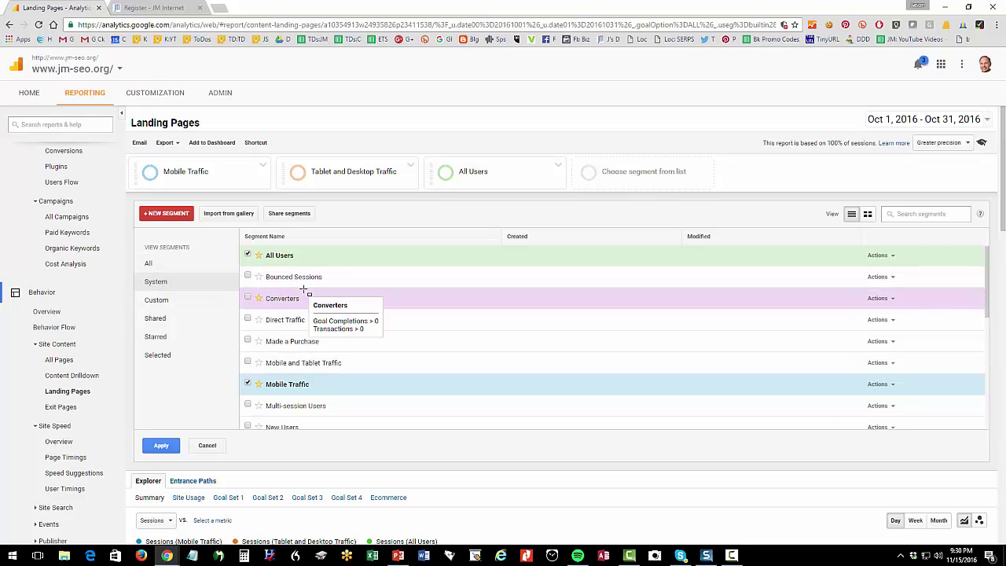
scroll(306, 298, down, 1)
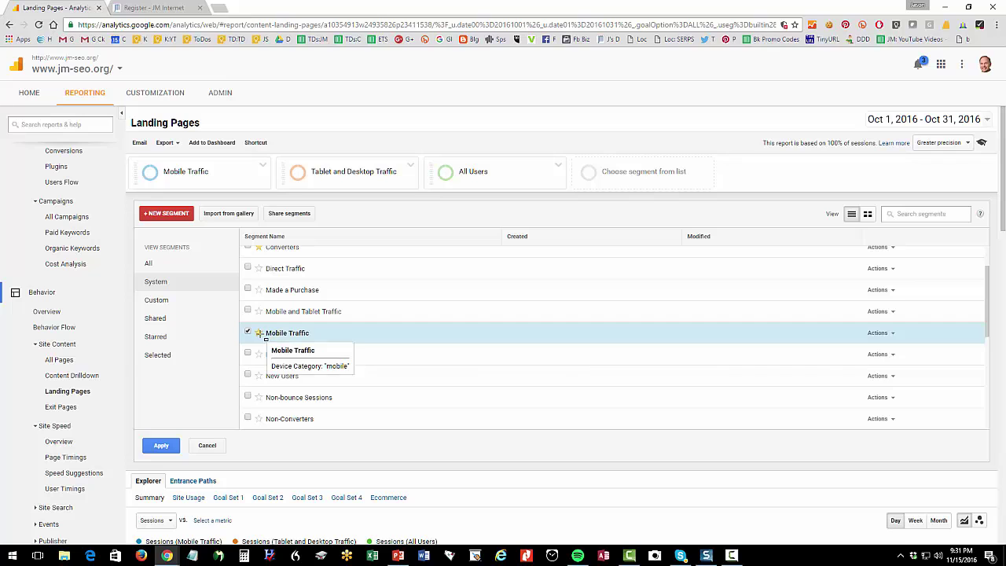
click(154, 337)
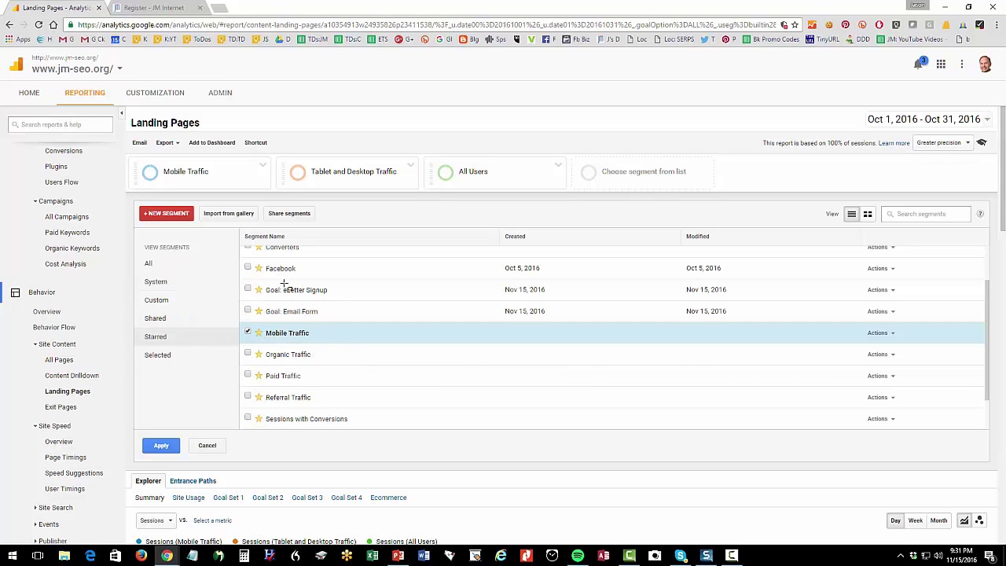
scroll(324, 316, up, 1)
scroll(318, 311, down, 3)
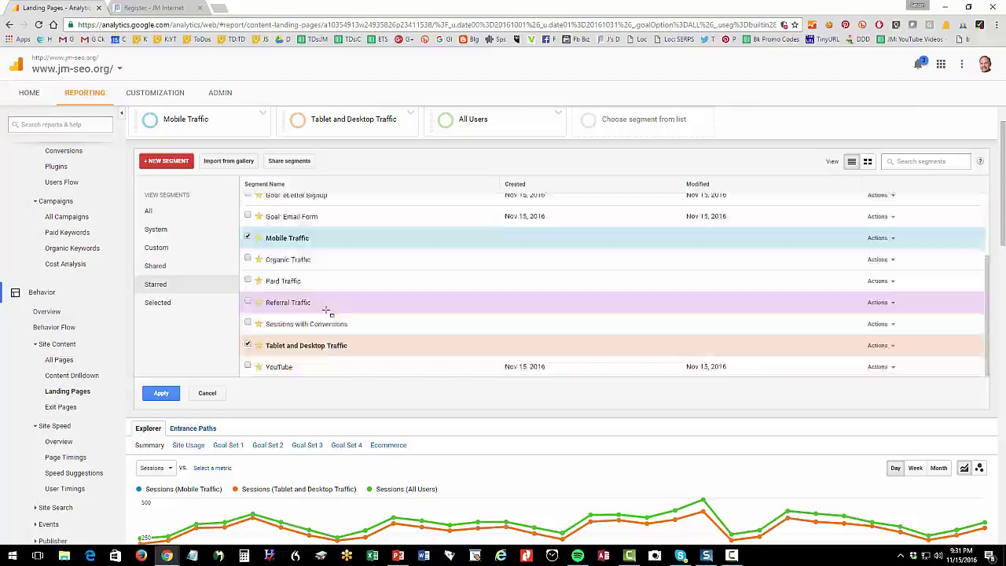
scroll(325, 310, up, 3)
scroll(319, 312, down, 1)
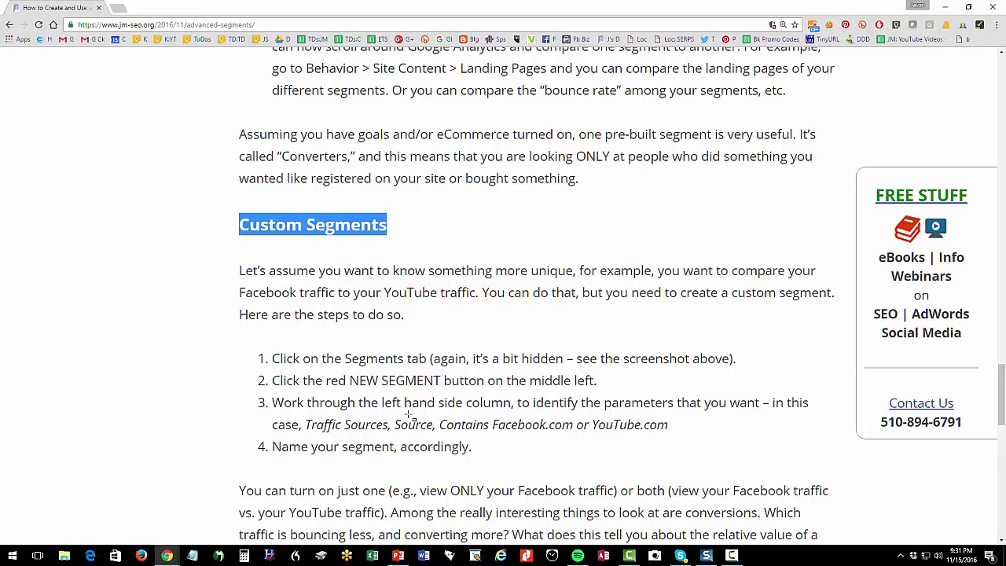
Scroll the jm-seo.org article down to the Custom Segments section.
scroll(408, 416, down, 3)
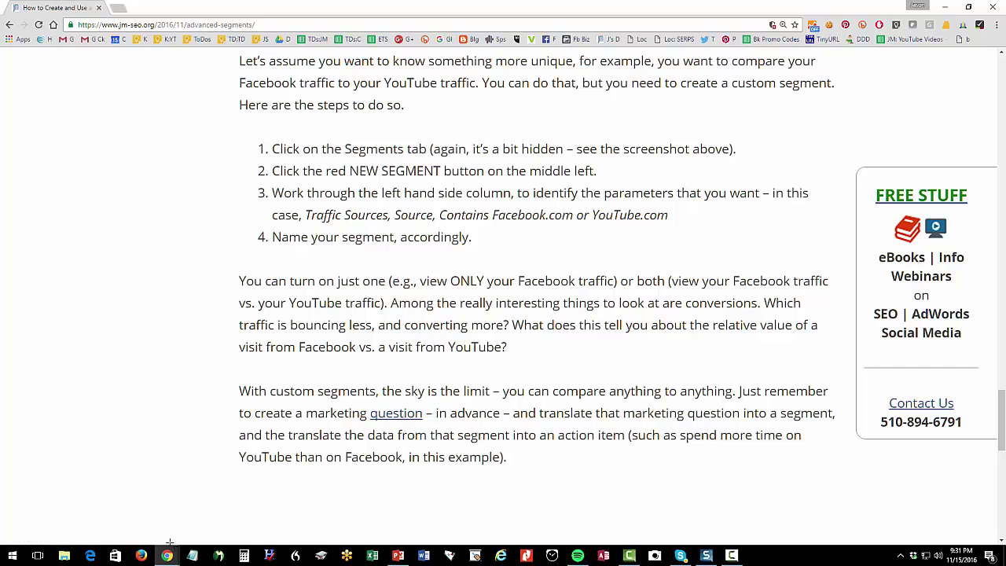
Back in the Landing Pages report, uncheck All Users in the segment list.
mouse_move(166, 554)
click(141, 515)
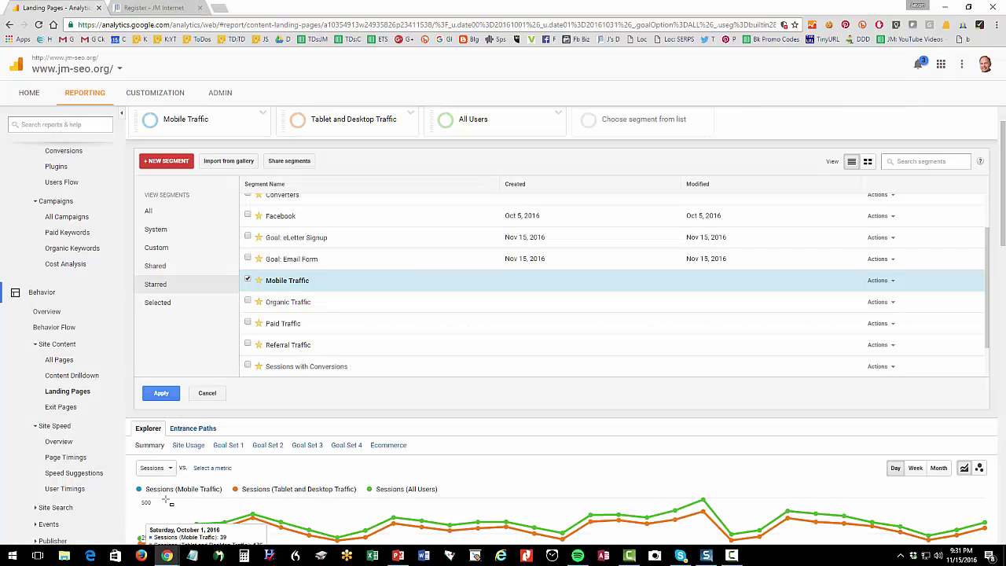
click(208, 393)
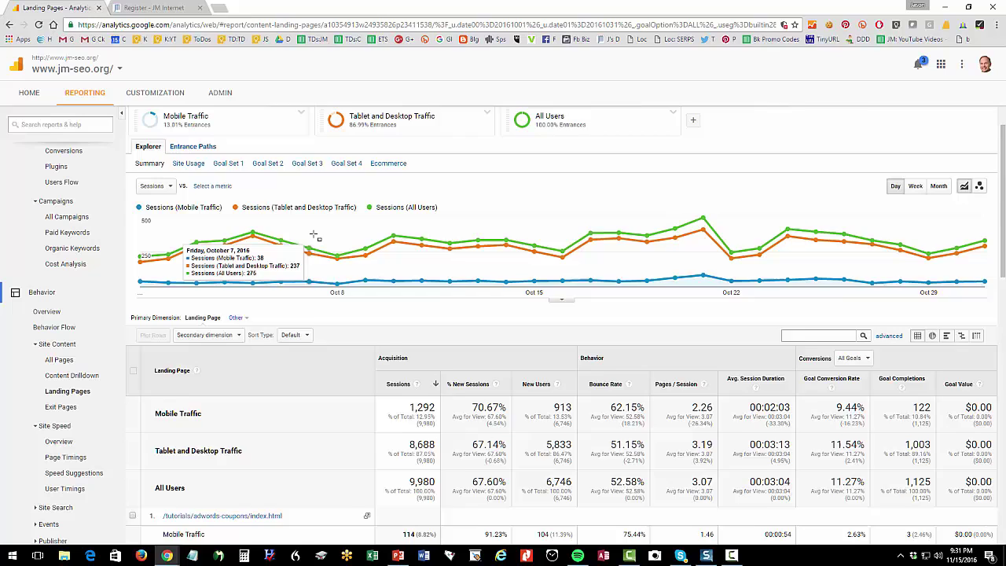
scroll(297, 204, up, 3)
click(265, 175)
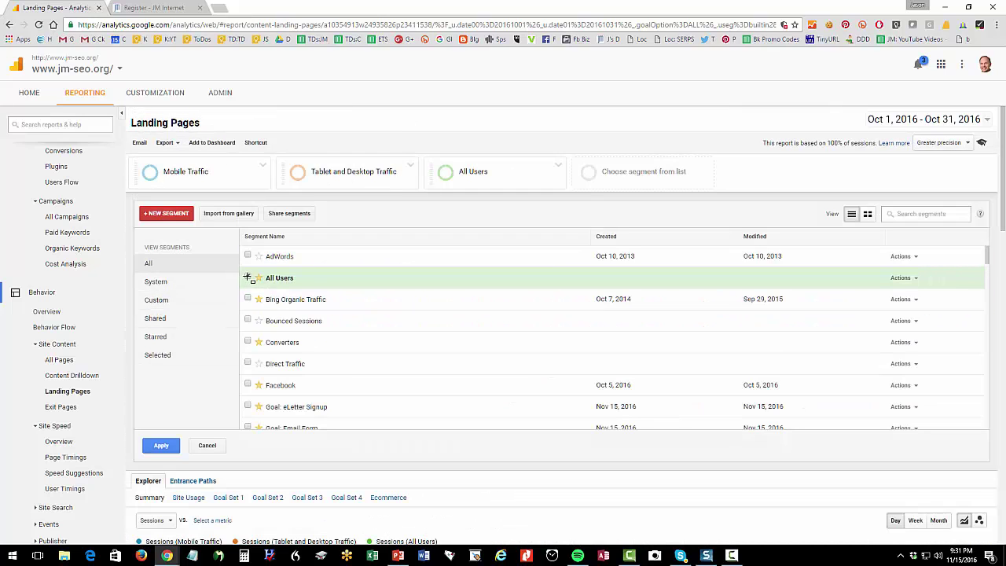
scroll(267, 390, down, 1)
scroll(267, 390, down, 2)
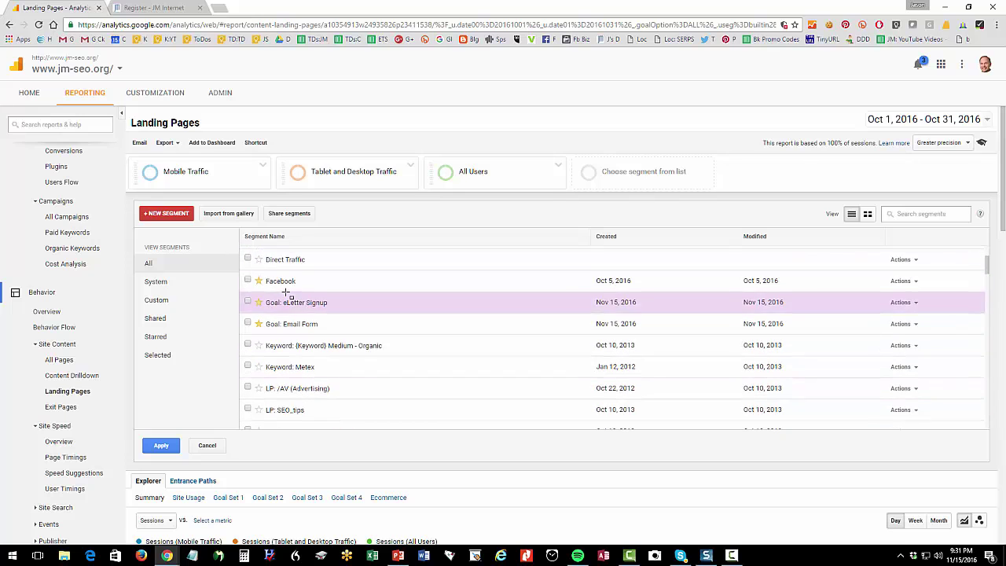
scroll(288, 294, up, 2)
click(248, 277)
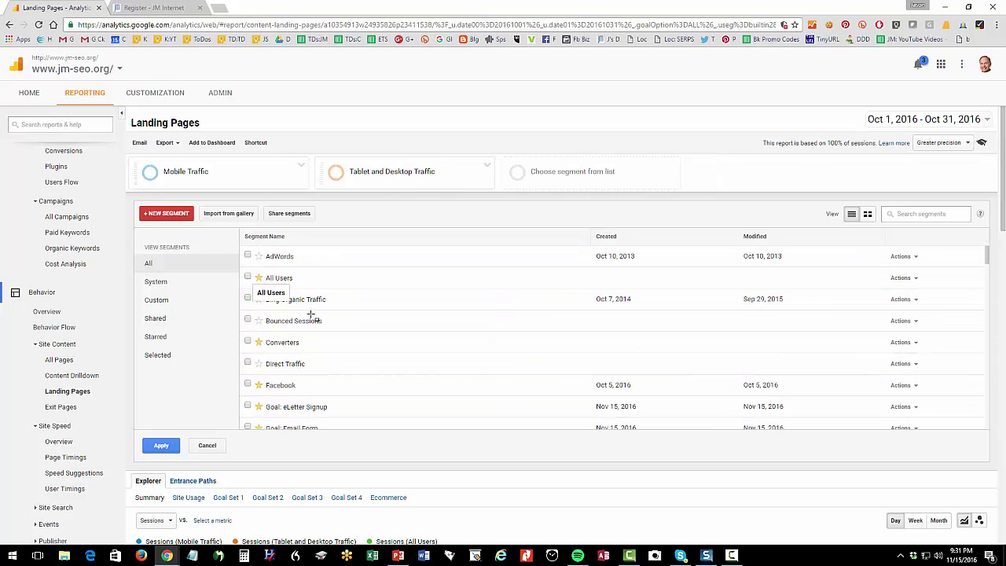
Remove the Tablet and Desktop Traffic and Mobile Traffic segments from the comparison.
scroll(314, 317, down, 3)
scroll(314, 317, down, 6)
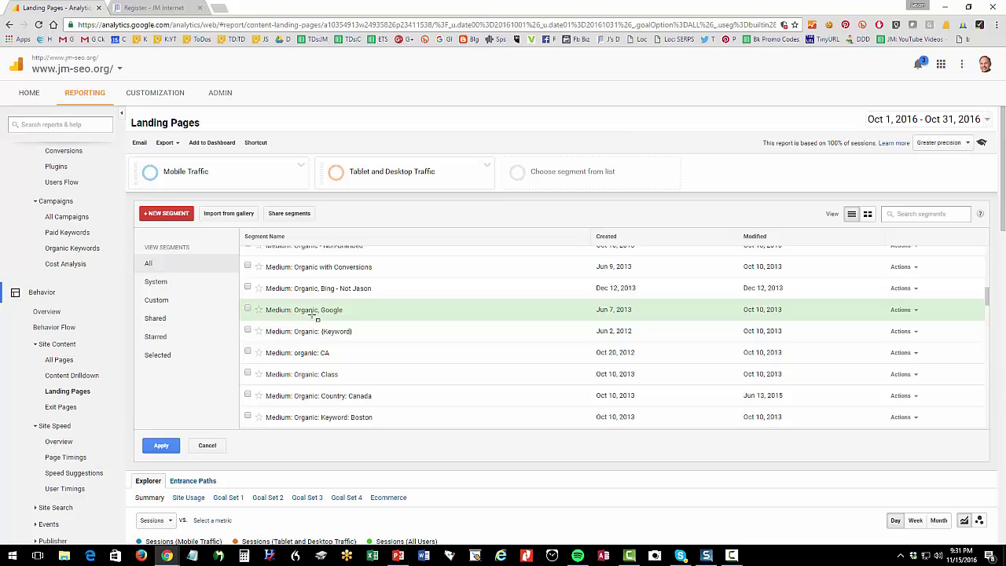
scroll(313, 316, up, 8)
scroll(312, 316, up, 3)
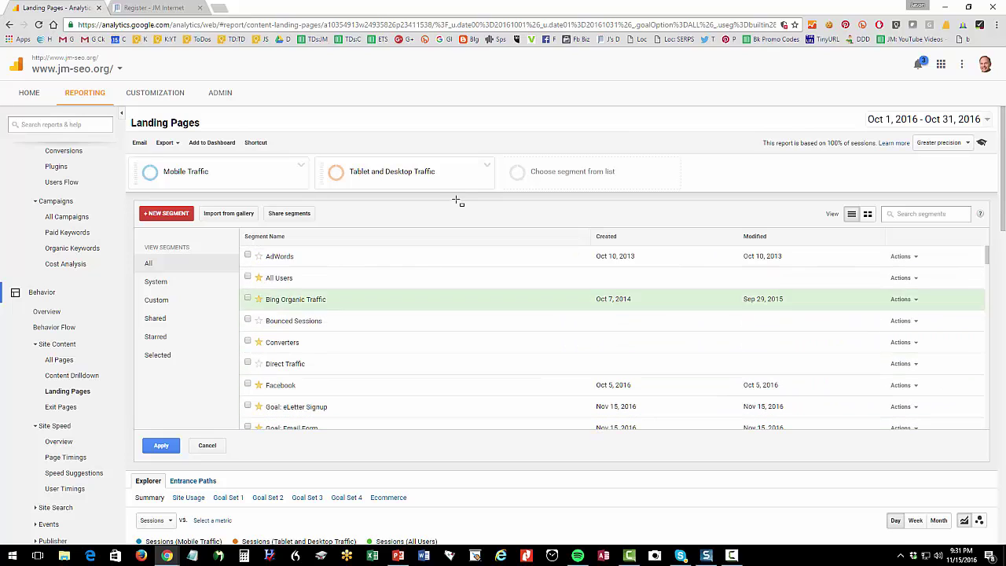
click(487, 165)
click(509, 207)
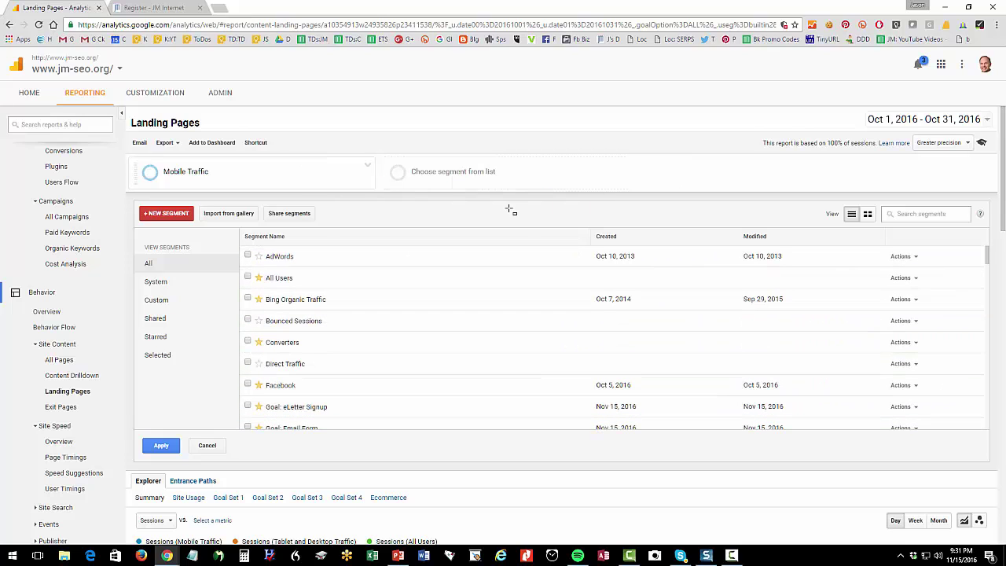
click(367, 165)
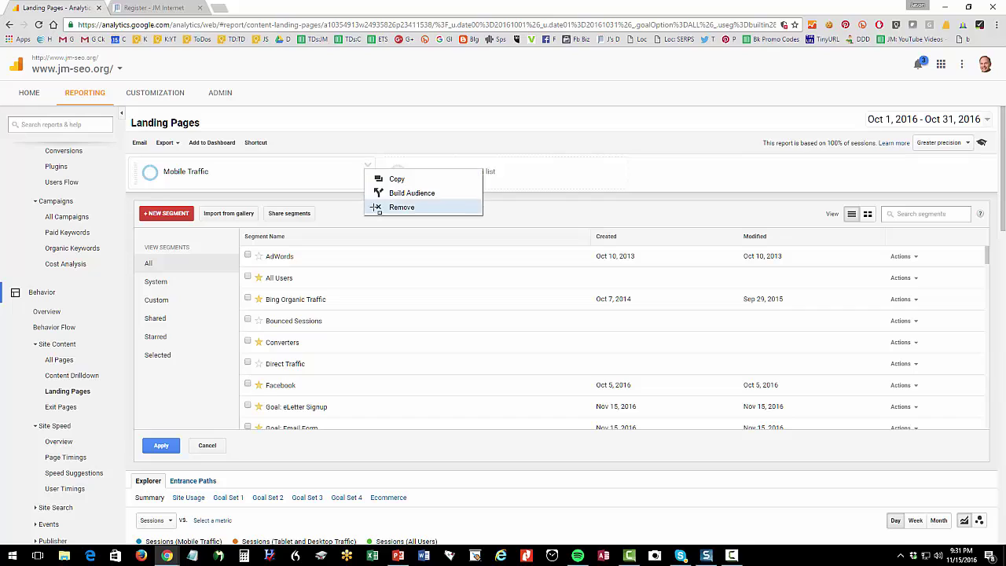
click(400, 208)
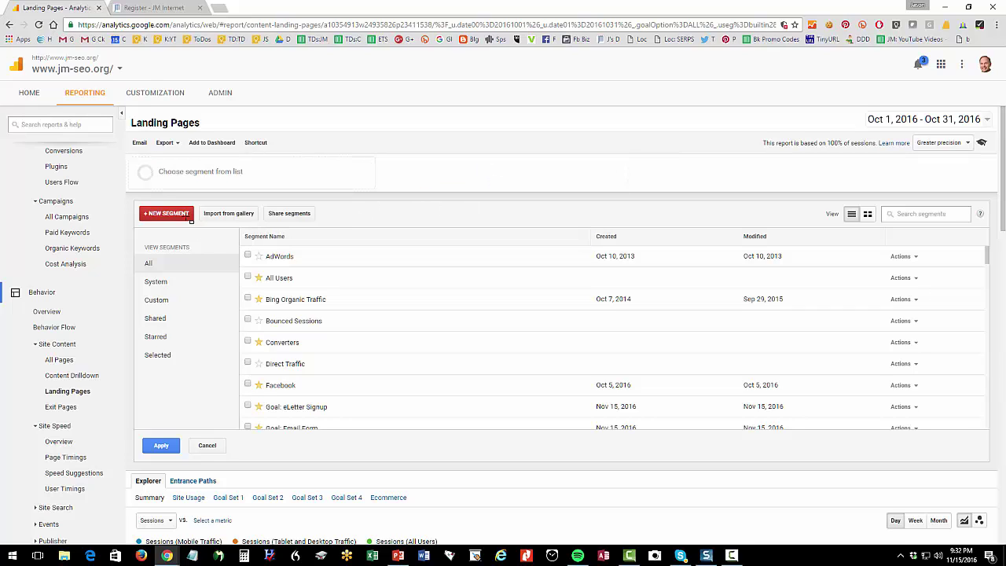
Build a new segment named YouTube Traffic with Traffic Sources filter Source contains youtube.com.
click(187, 216)
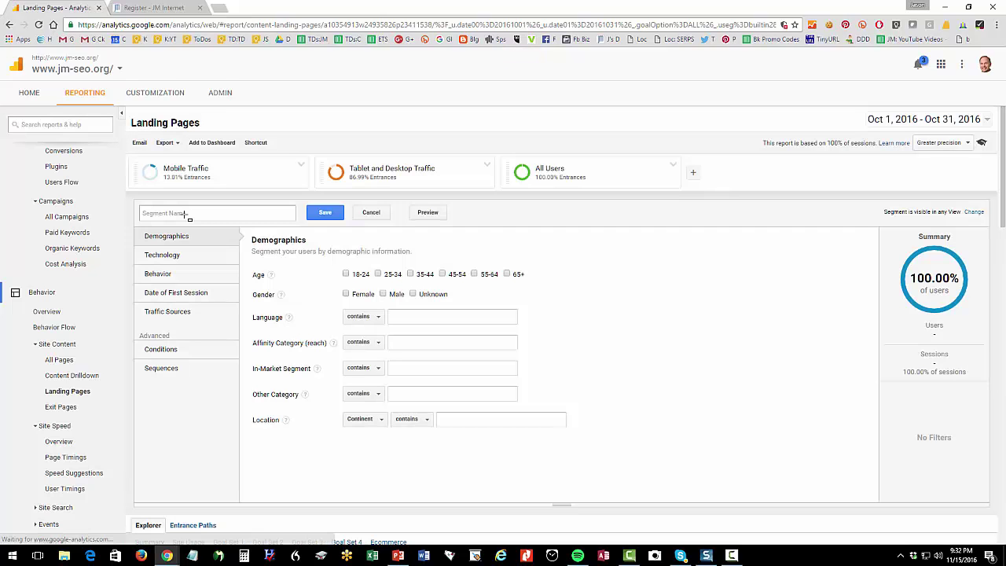
click(190, 216)
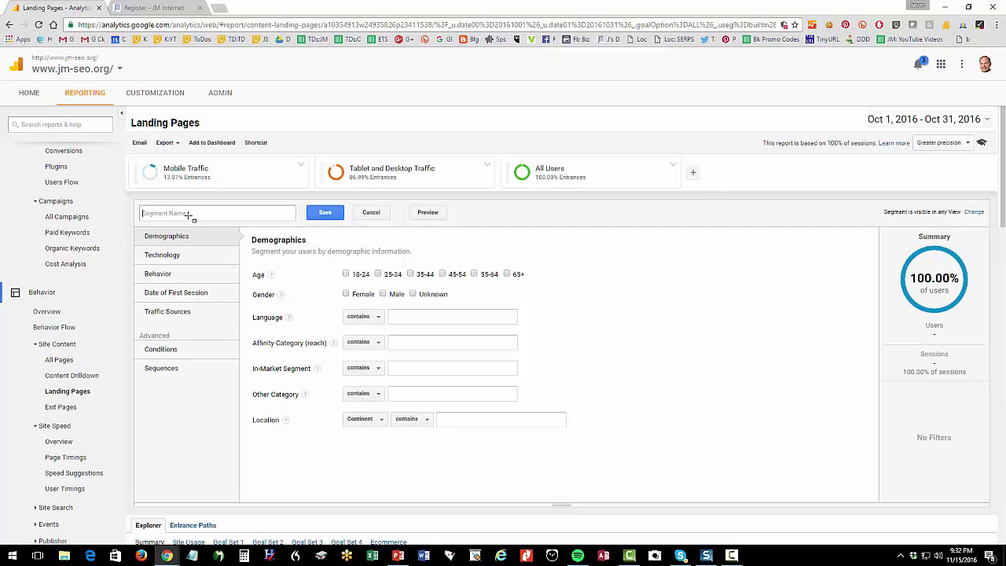
text(YouTube Traffic)
click(177, 315)
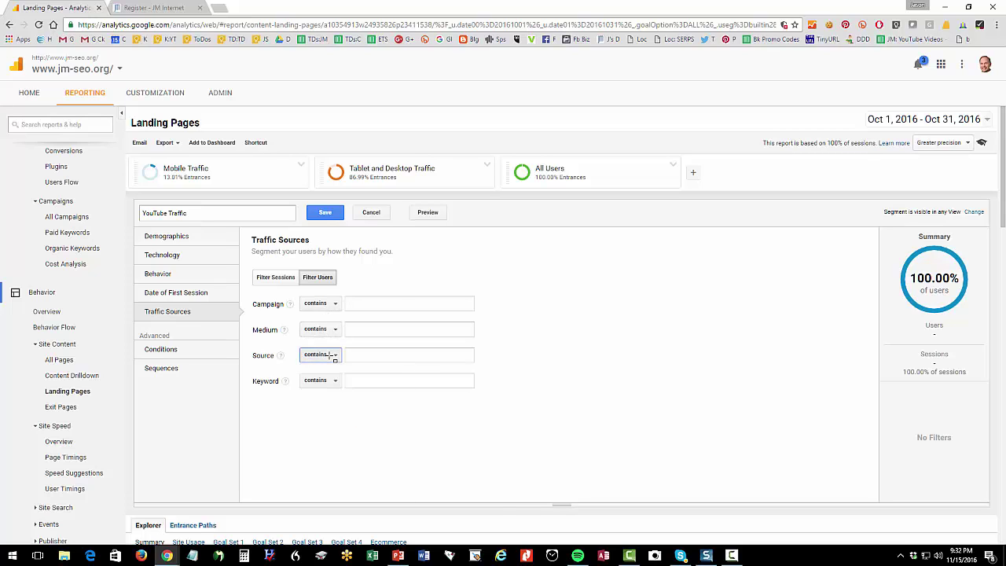
click(360, 356)
text(Youtube)
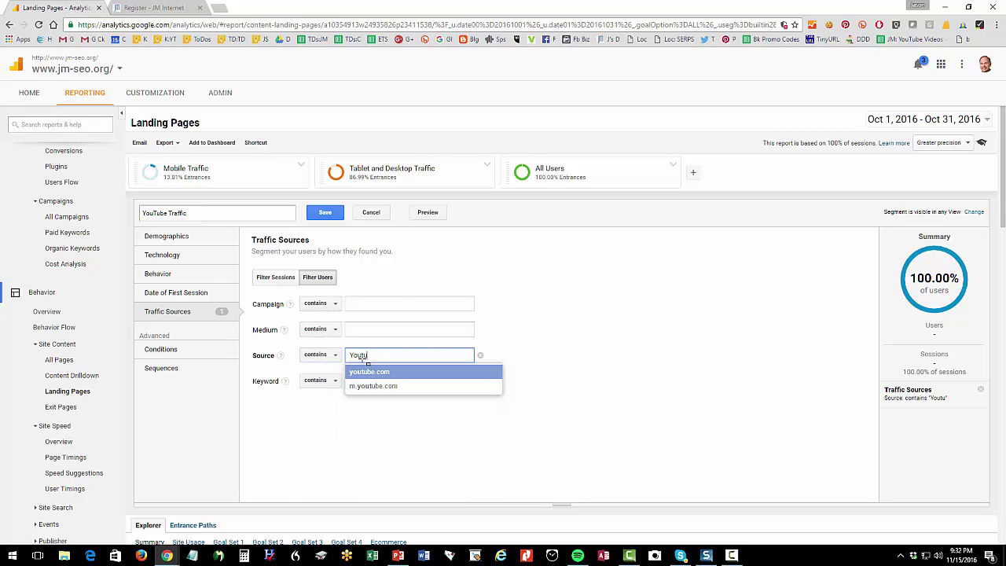
click(367, 369)
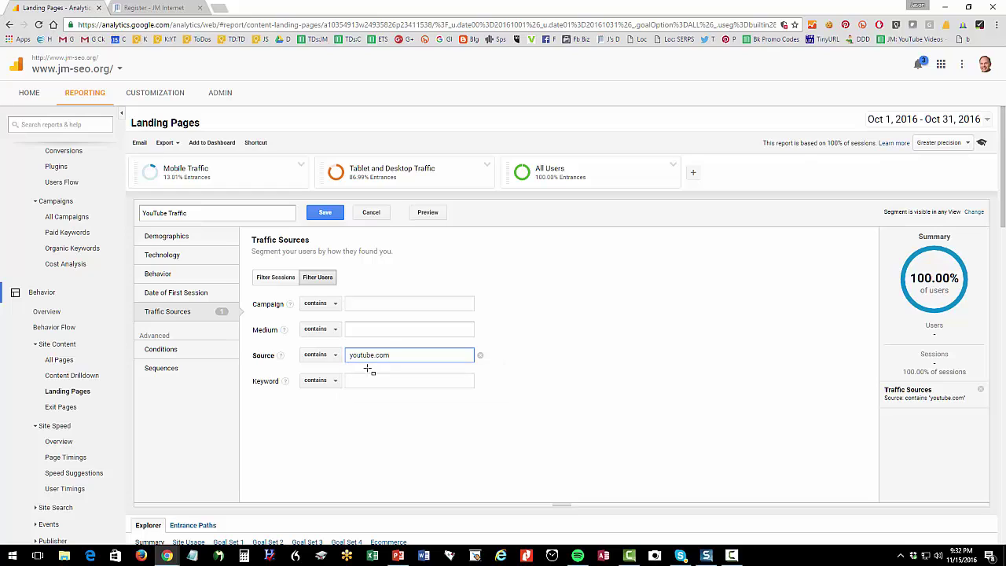
click(500, 347)
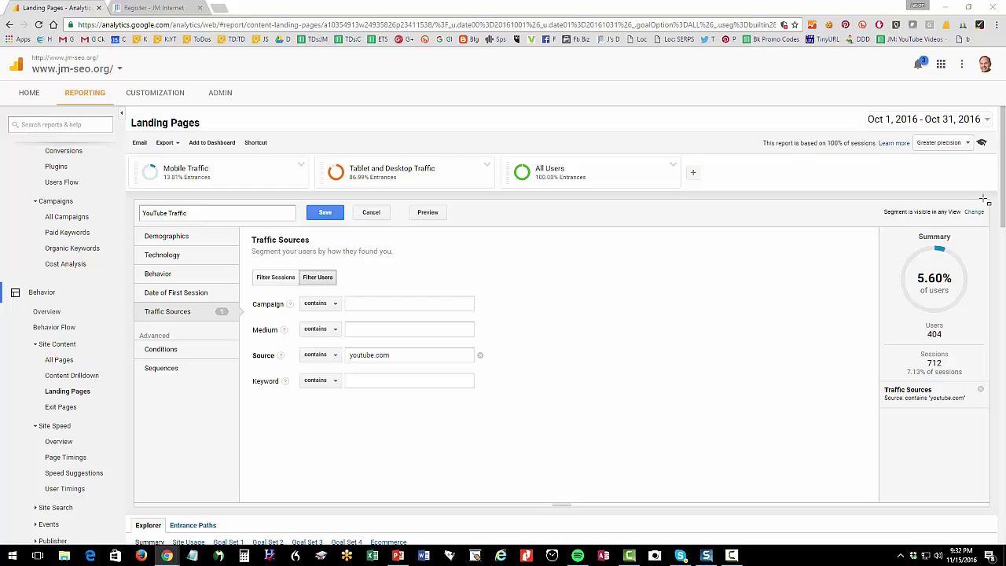
Outline the segment's name, definition and user summary on screen, then clear the marks.
mouse_move(840, 212)
mouse_down()
mouse_move(976, 409)
mouse_move(981, 438)
mouse_up()
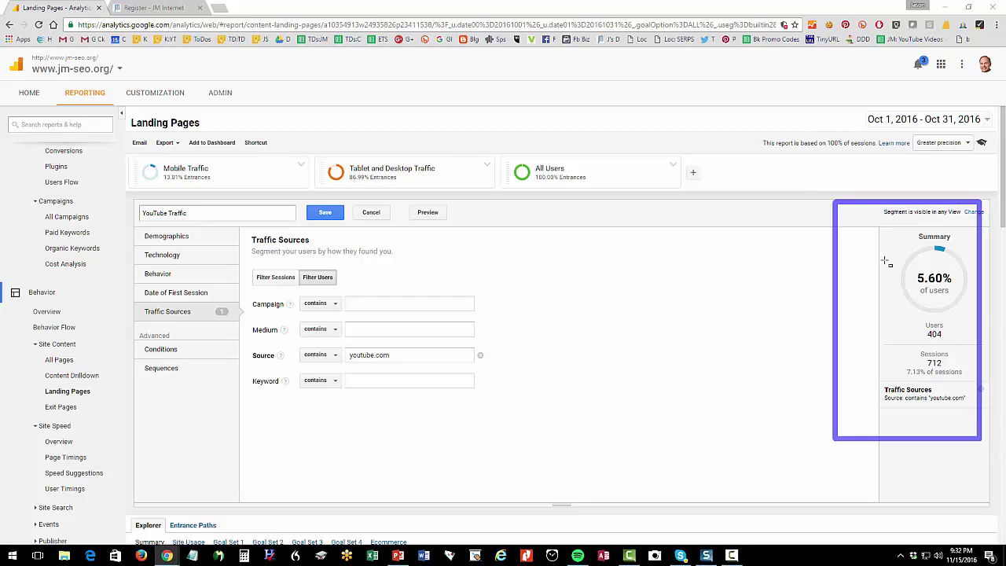
drag(880, 251, 995, 318)
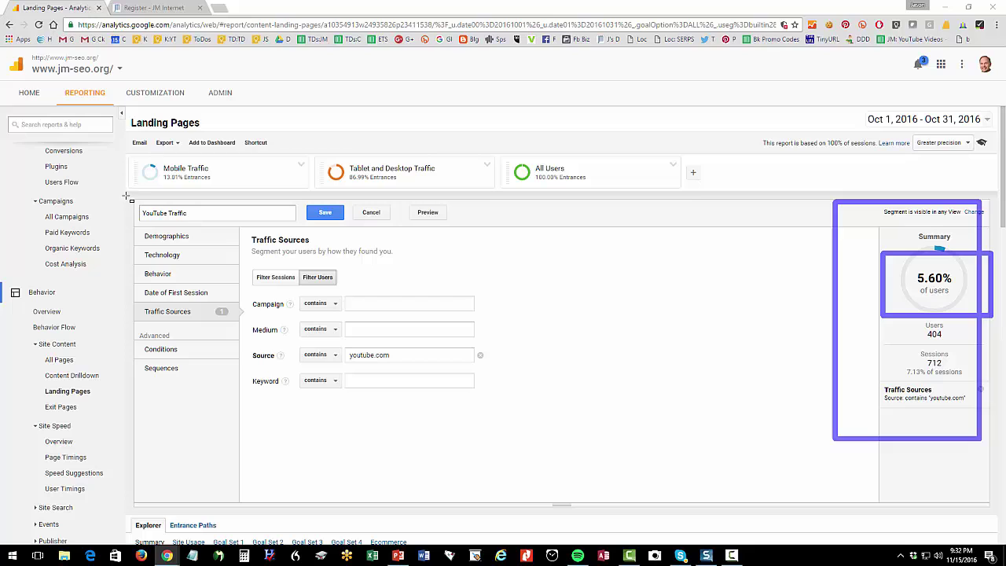
drag(124, 192, 206, 230)
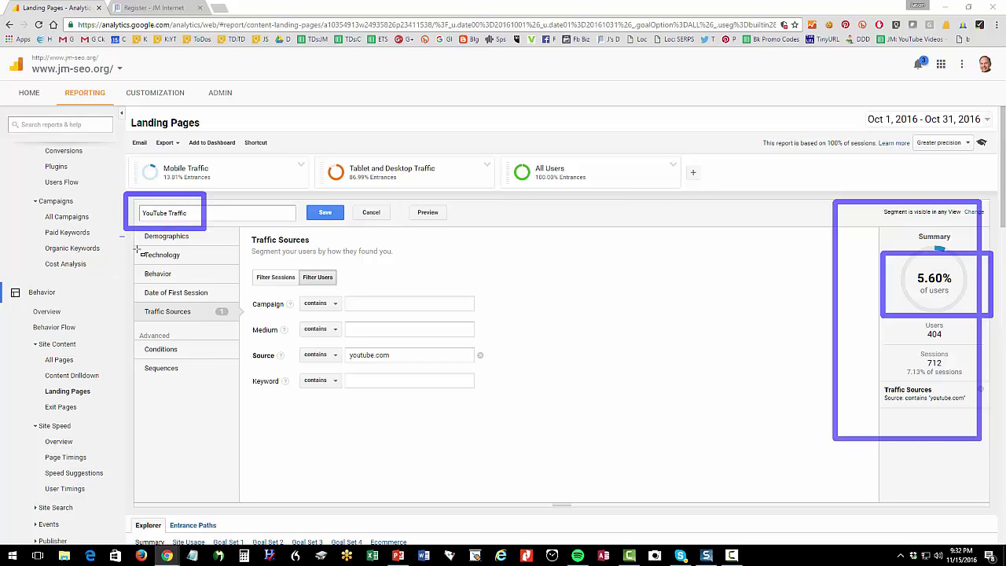
drag(121, 234, 208, 389)
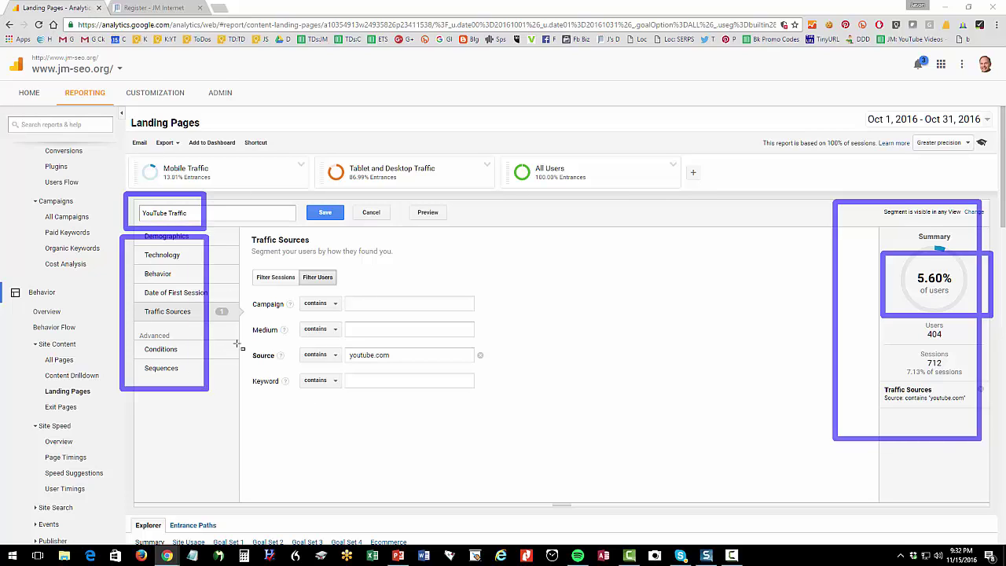
mouse_move(237, 343)
mouse_down()
mouse_move(483, 352)
mouse_move(509, 374)
mouse_up()
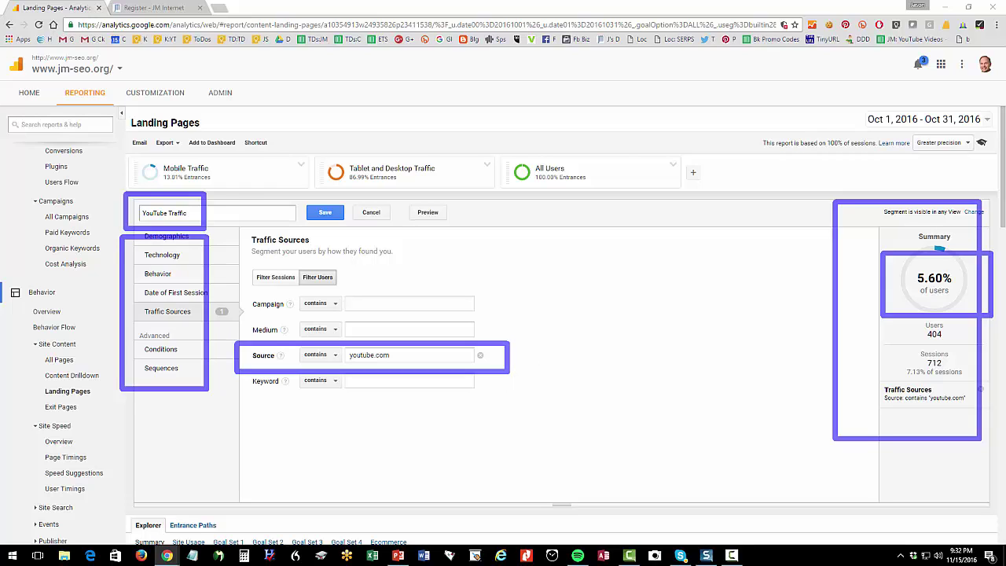
key(Escape)
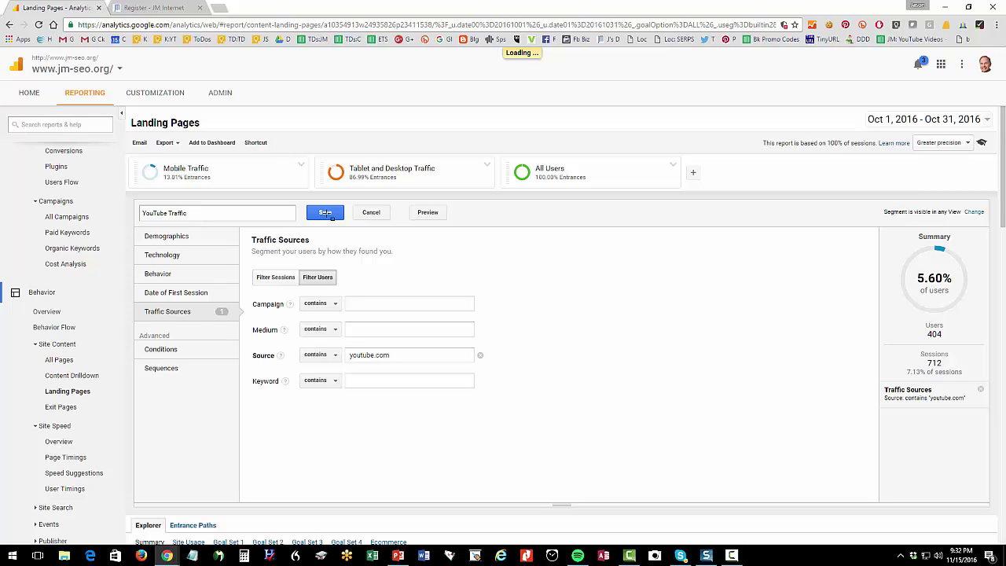
Save the YouTube Traffic segment and remove Mobile Traffic from the report.
click(325, 213)
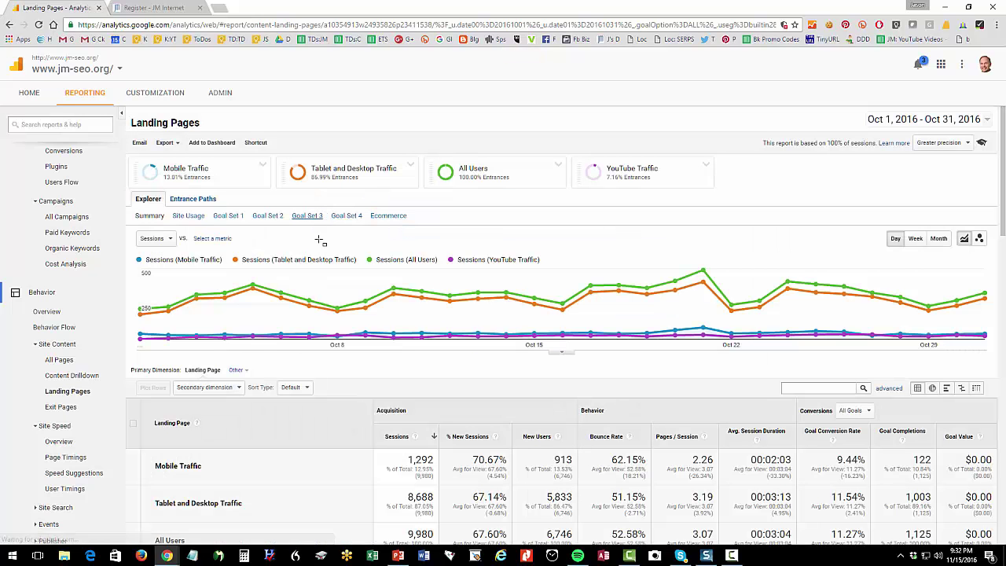
click(263, 164)
click(273, 207)
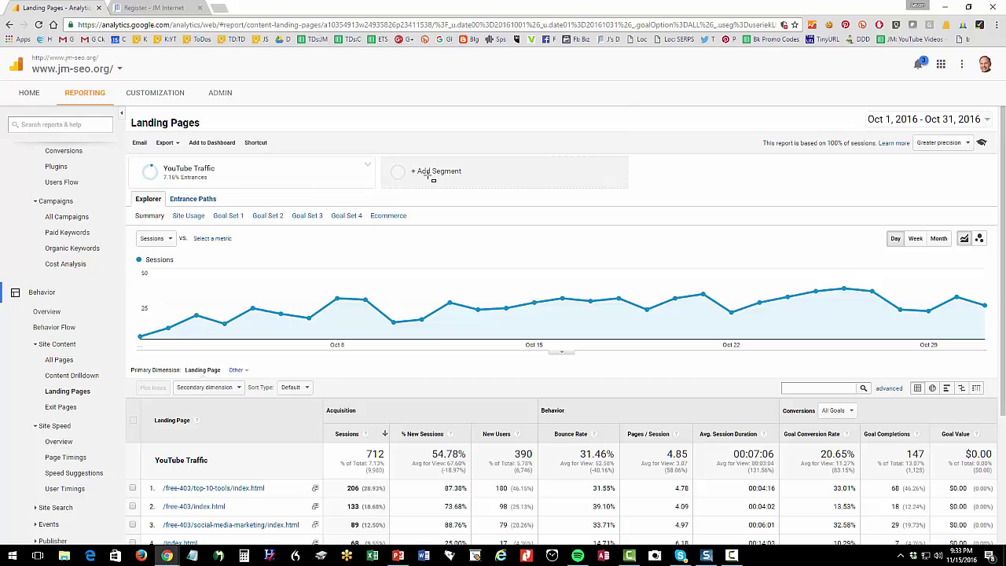
Add the Facebook segment and apply it alongside YouTube Traffic.
click(430, 173)
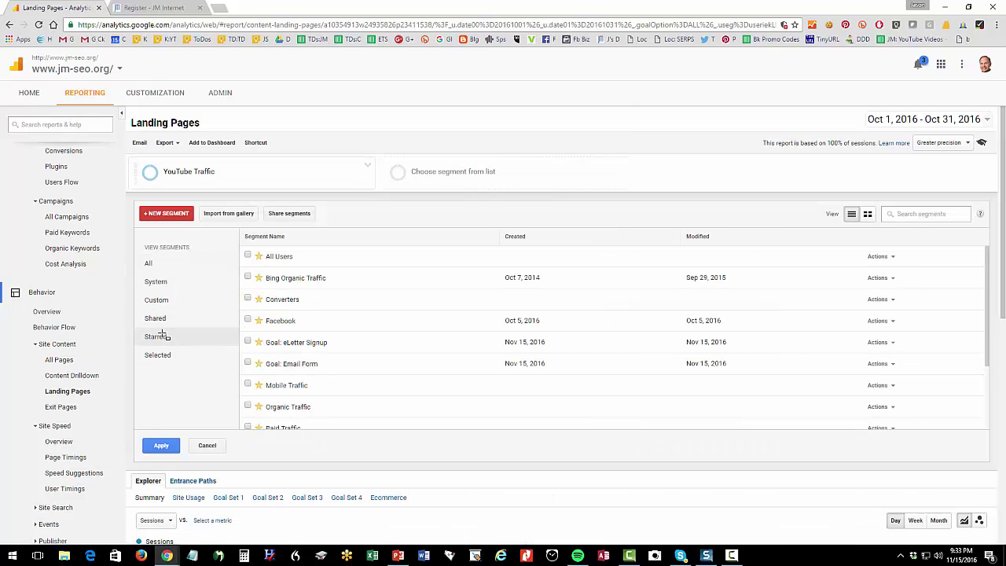
click(247, 320)
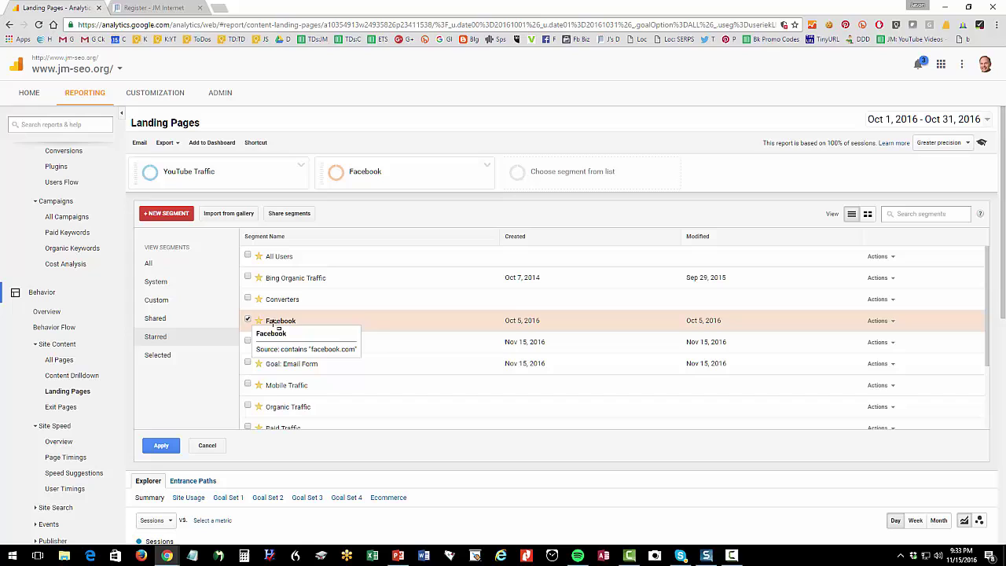
click(163, 446)
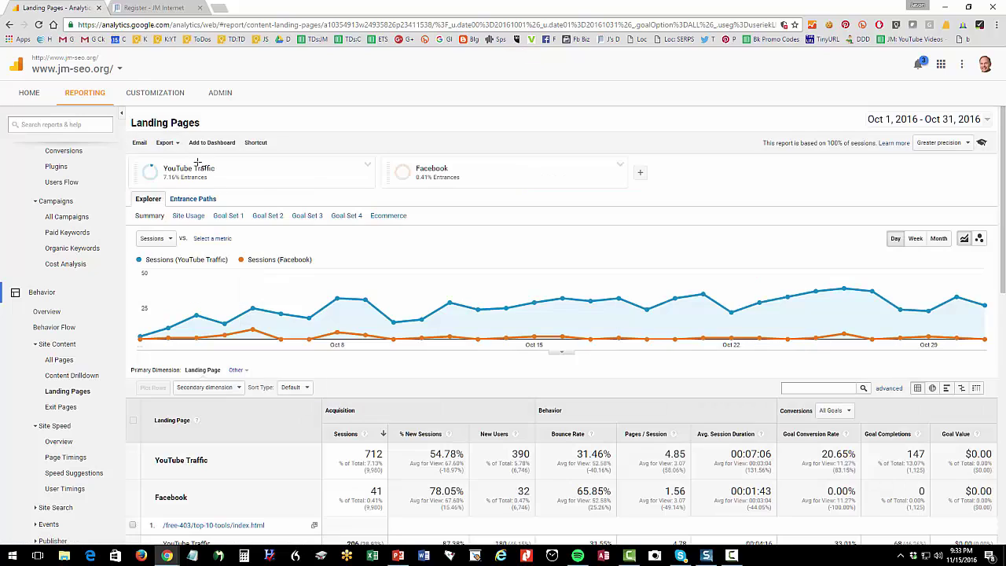
mouse_move(211, 182)
Add the starred Organic Traffic segment to the YouTube Traffic and Facebook comparison.
click(641, 172)
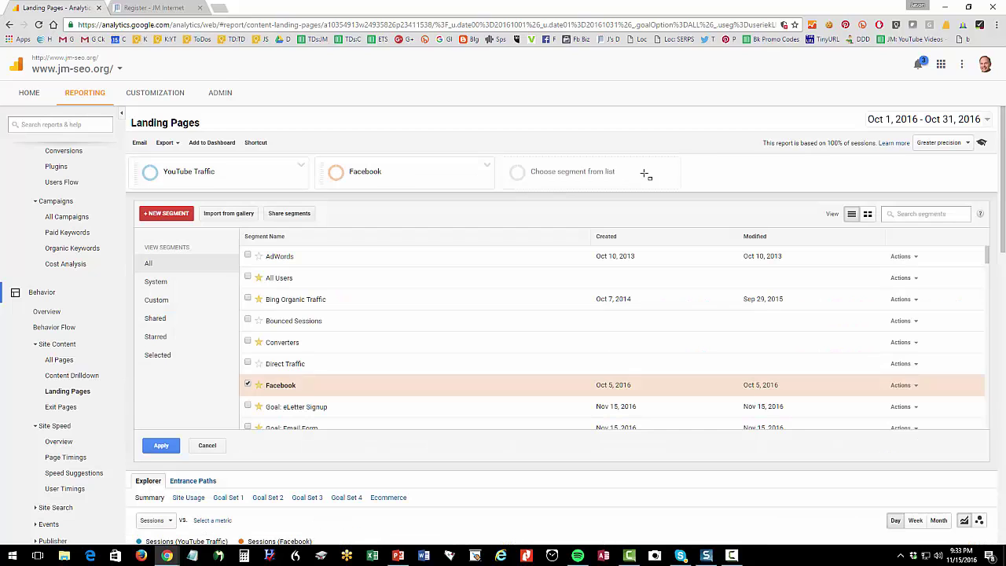
click(153, 336)
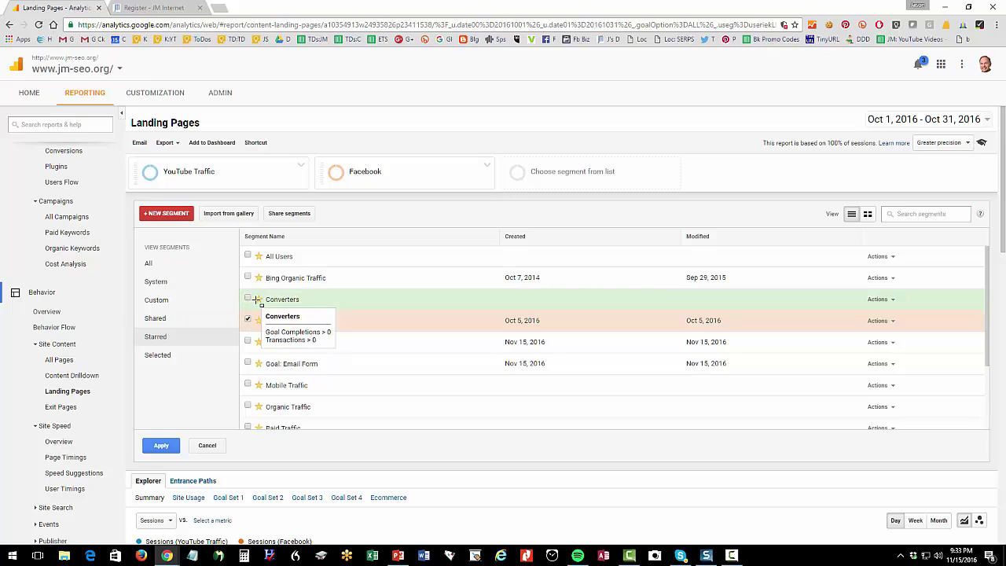
scroll(252, 338, down, 1)
click(247, 355)
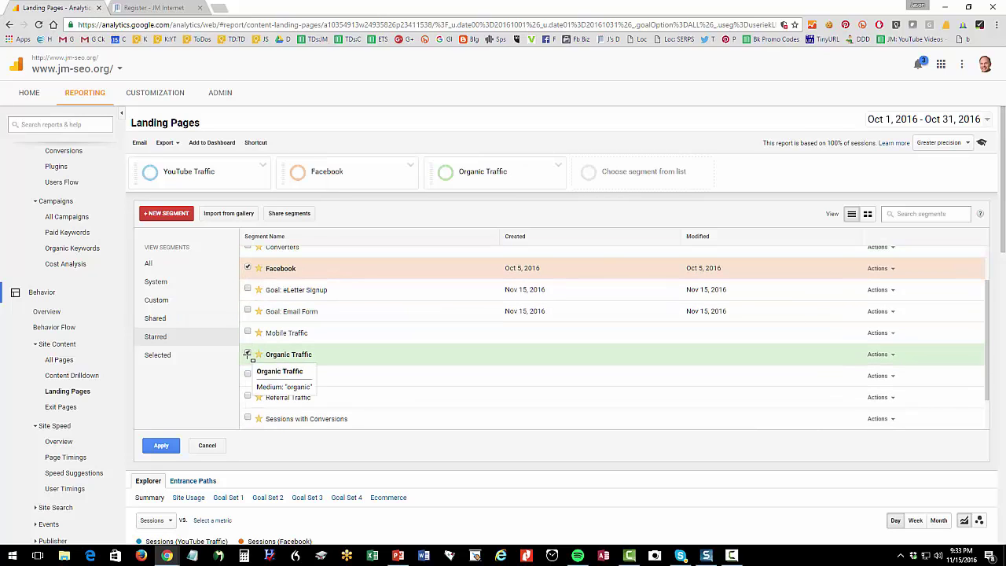
click(161, 445)
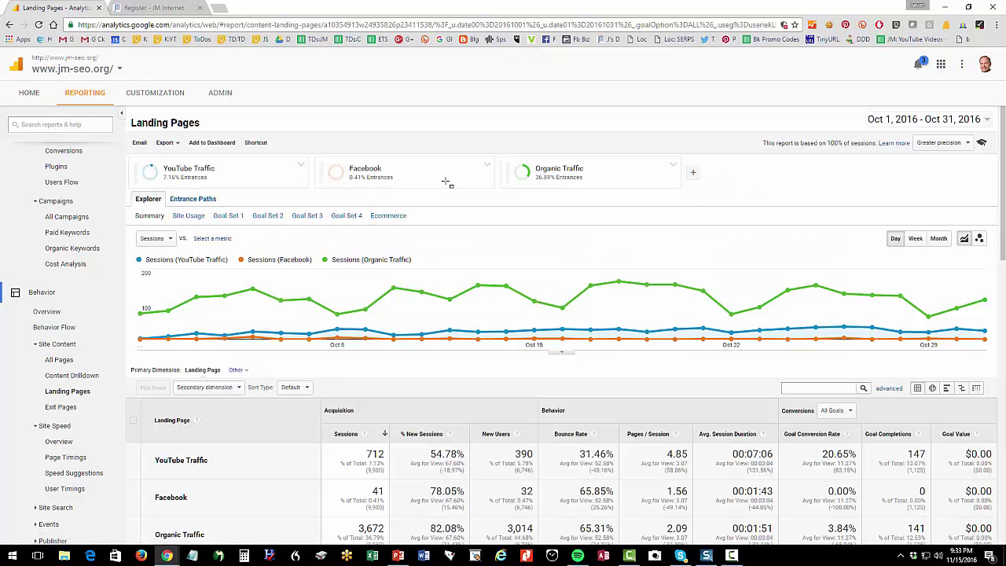
mouse_move(569, 178)
mouse_move(193, 172)
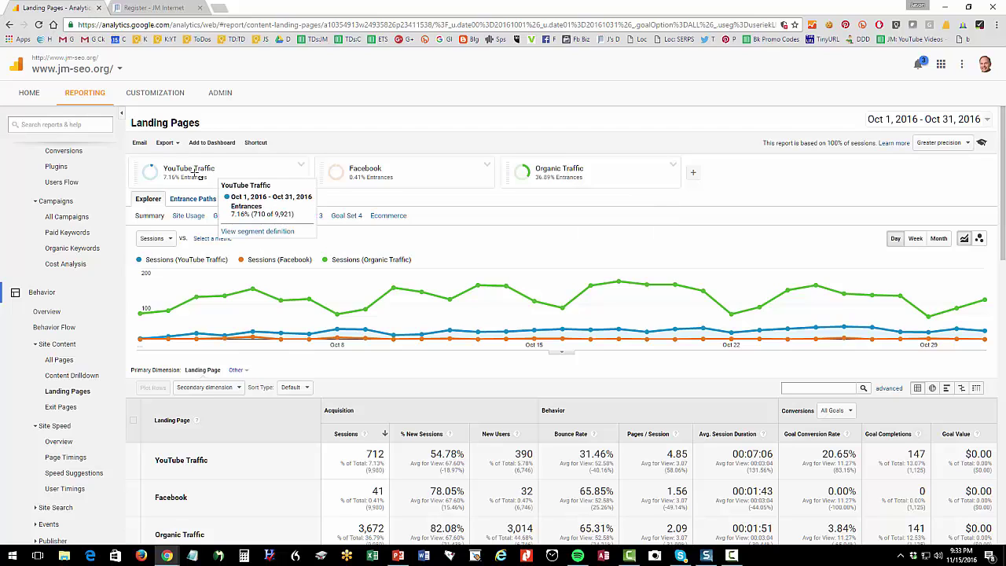
mouse_move(383, 182)
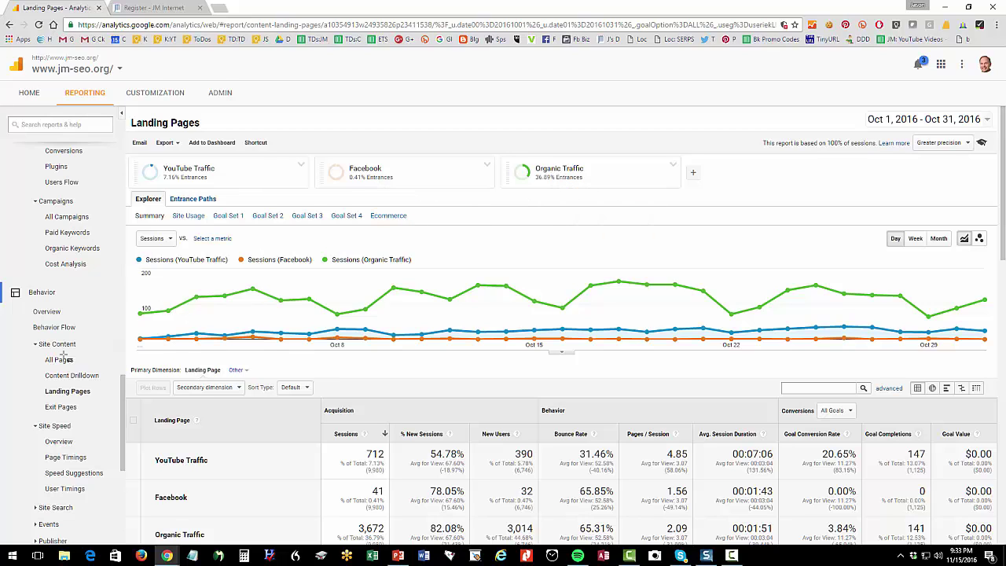
drag(121, 404, 123, 491)
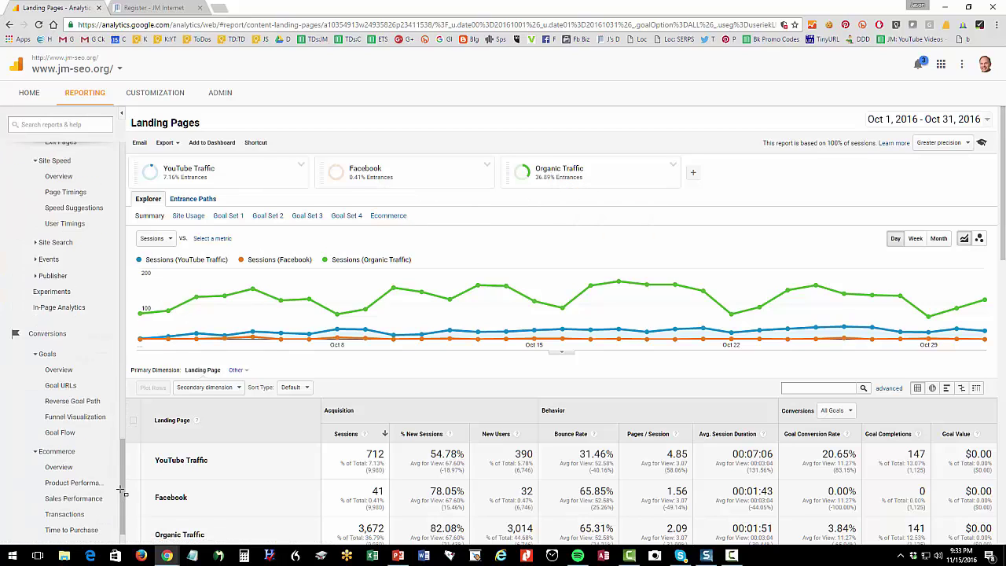
scroll(123, 491, down, 1)
View Goals Overview, outline Organic Traffic's goal completions, then return to the segments blog post.
click(54, 331)
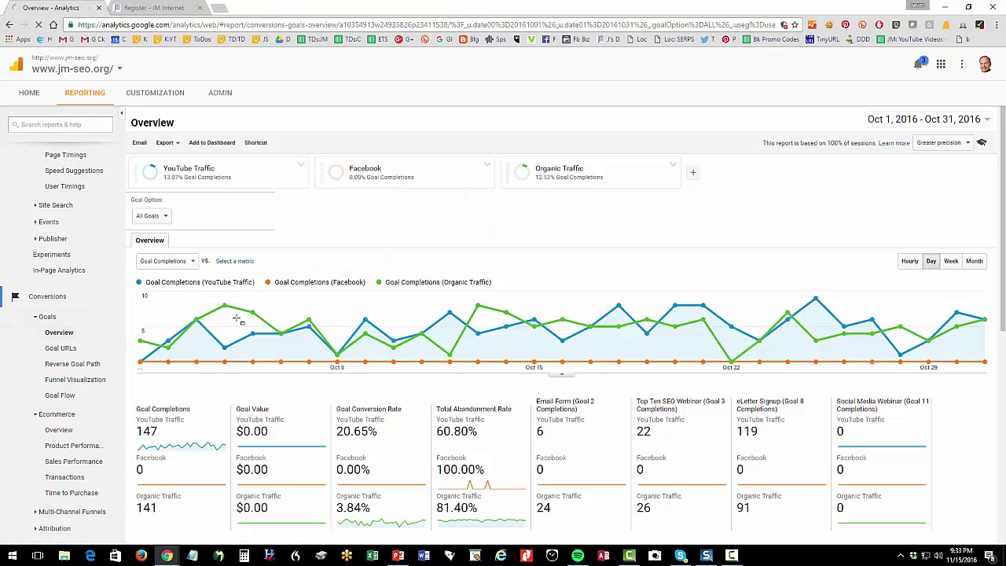
scroll(240, 337, down, 2)
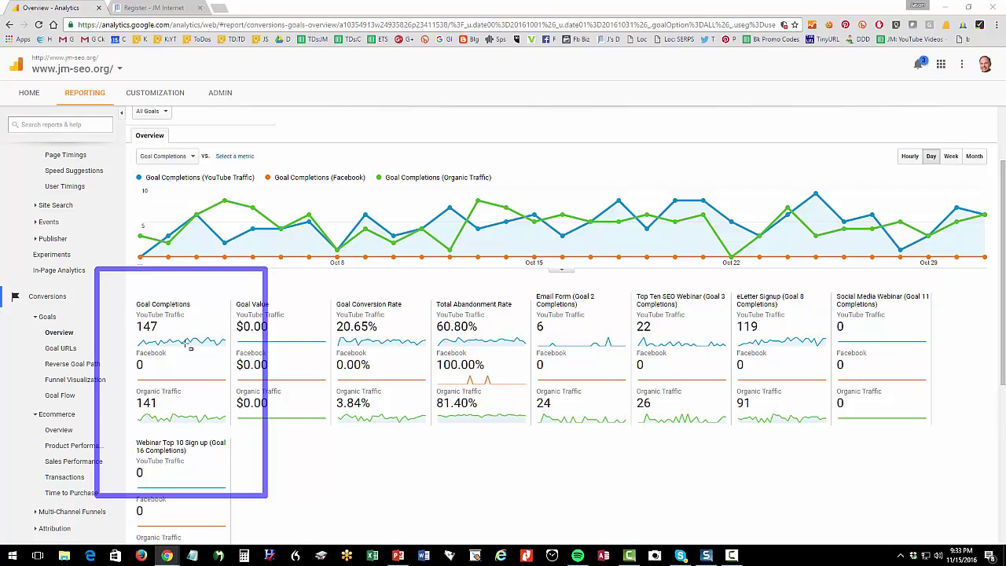
drag(120, 376, 185, 433)
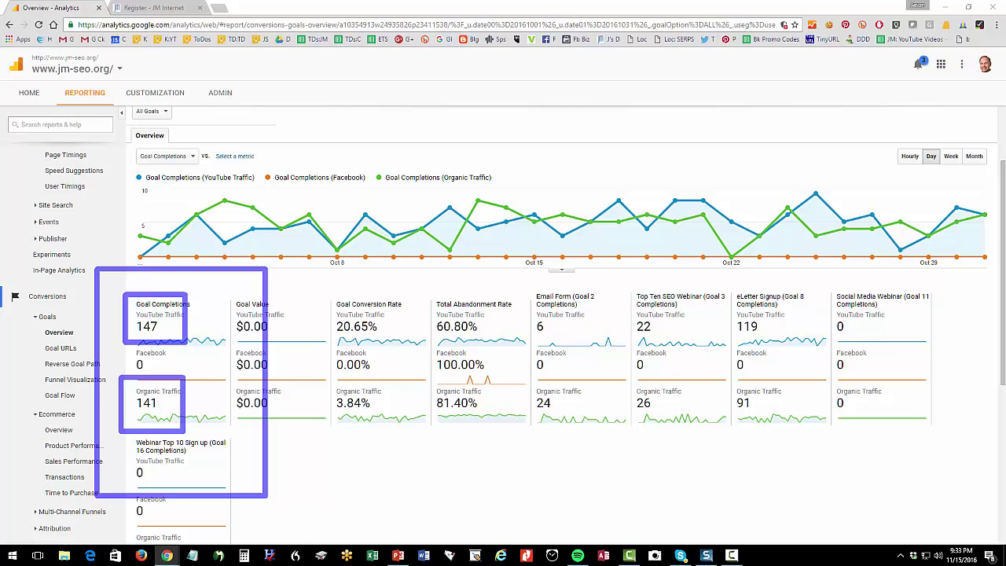
key(Escape)
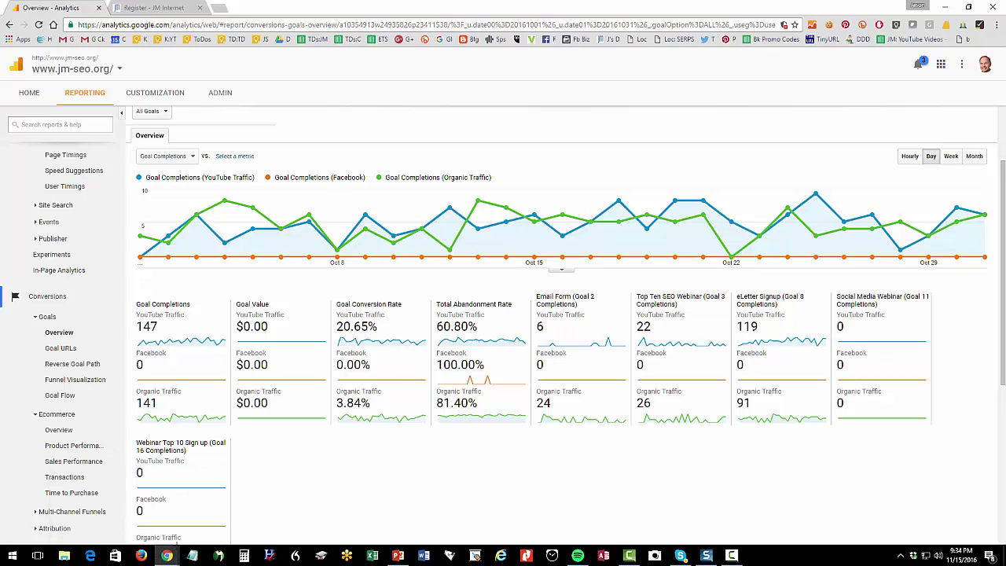
mouse_move(168, 556)
click(267, 511)
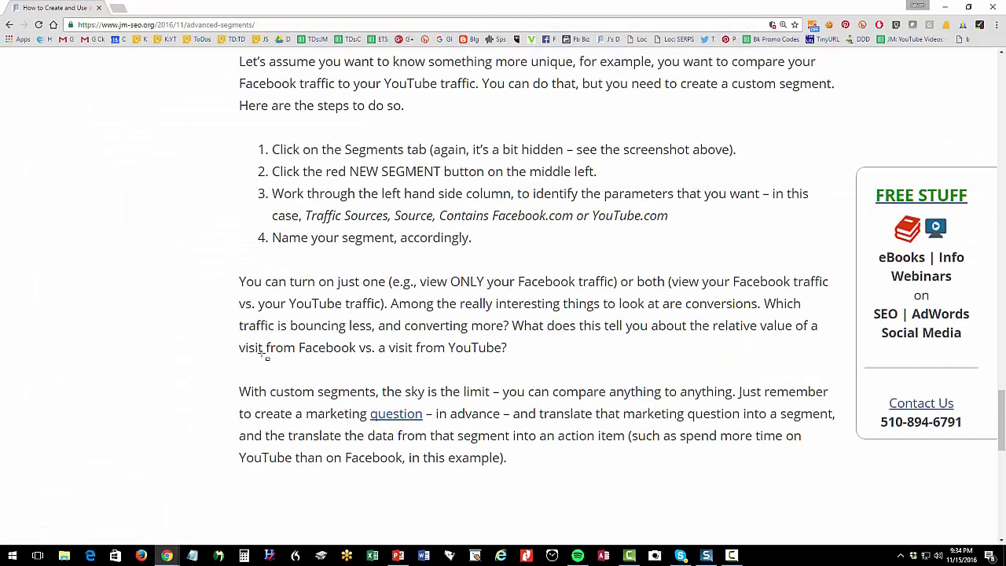
Zoom the blog out one step and move to the 'This vs. That: the Basic Questions of Segments' section.
key(ctrl+minus)
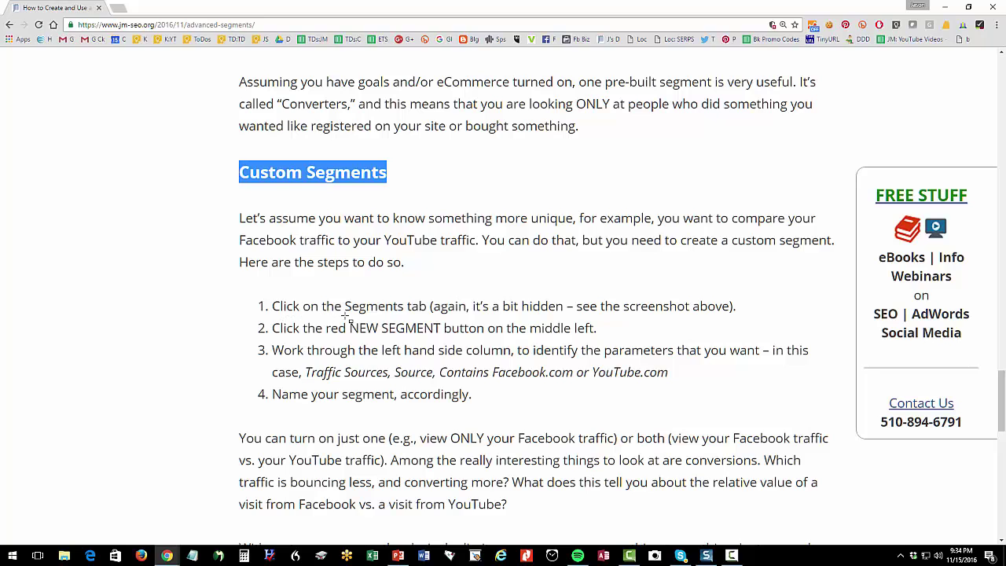
scroll(424, 379, down, 1)
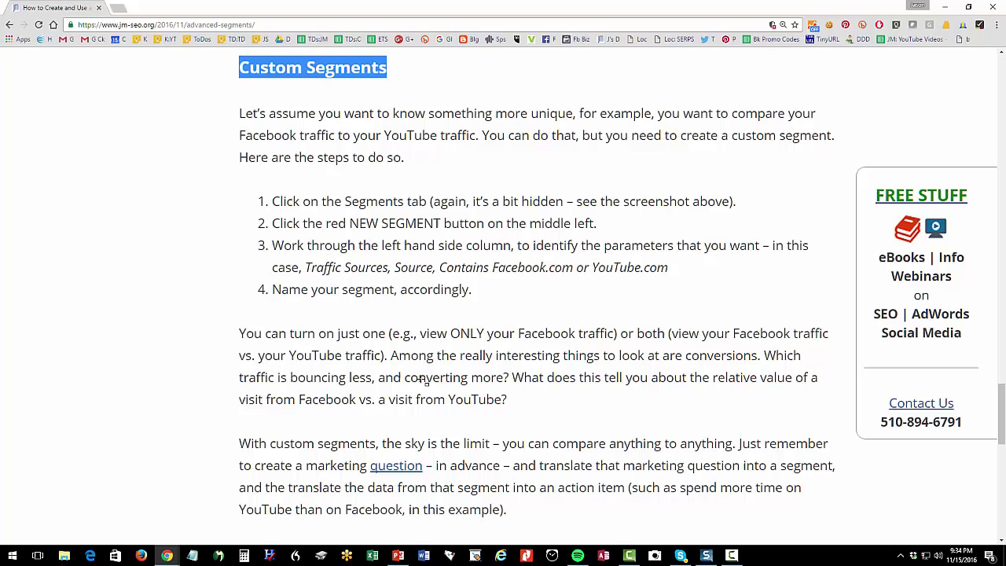
scroll(424, 380, down, 1)
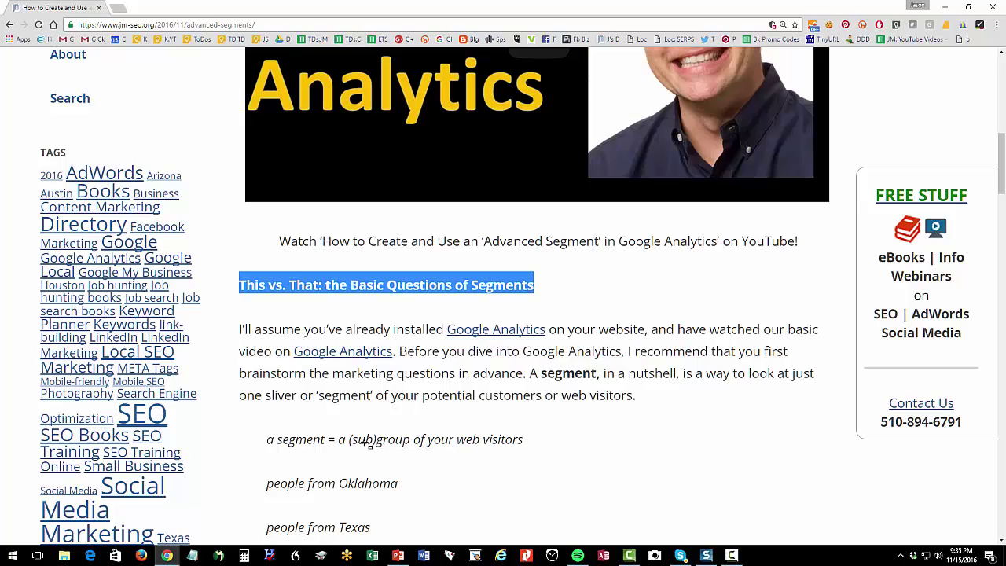
Highlight the 'Pre-Built Segments' heading, then the 'Custom Segments' heading further down.
scroll(366, 442, down, 5)
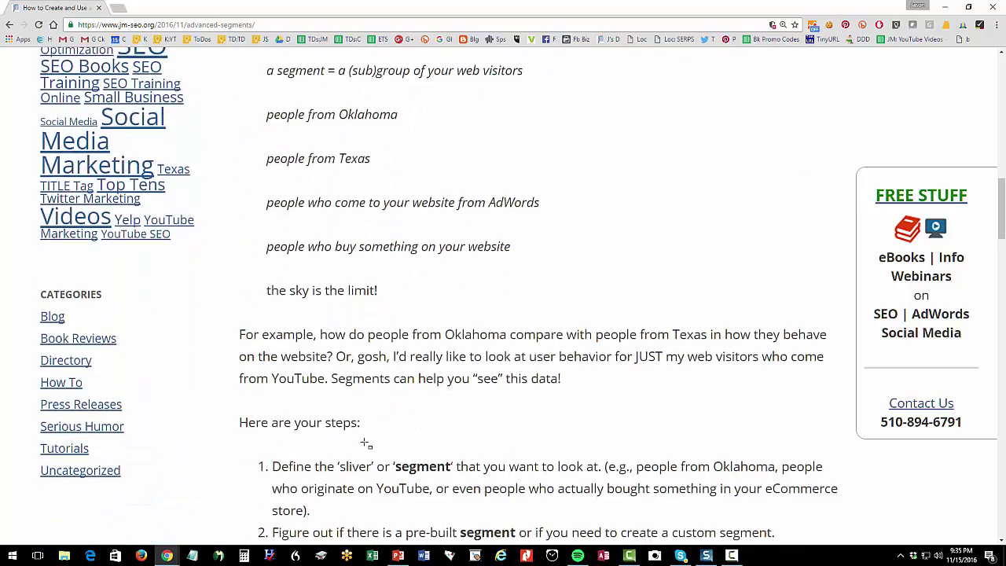
scroll(366, 442, down, 7)
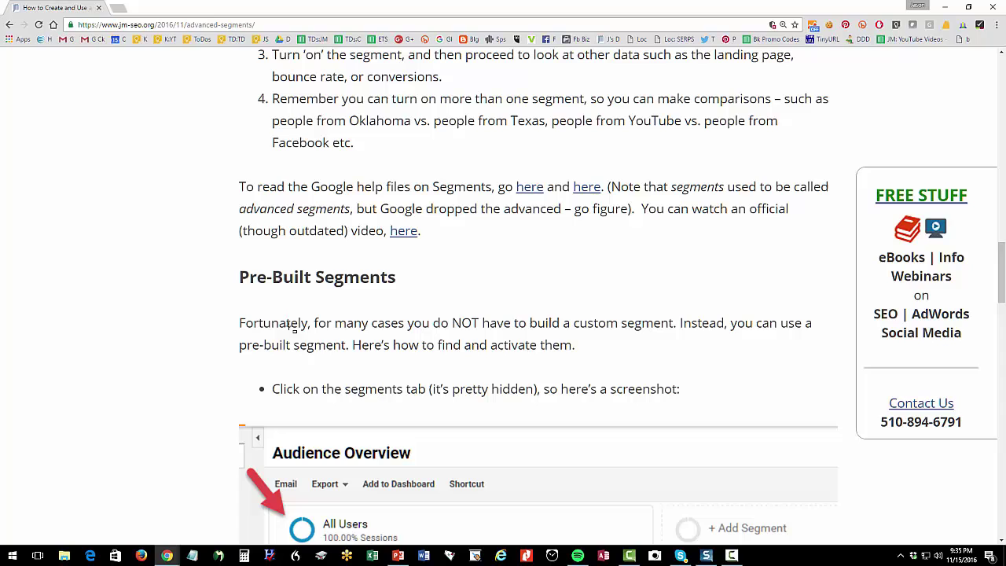
triple_click(334, 284)
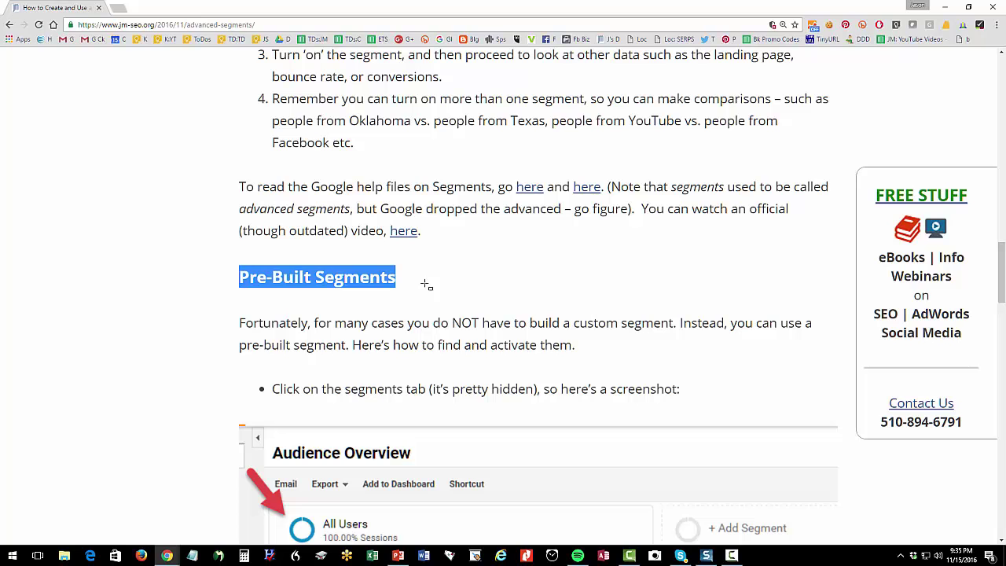
scroll(426, 284, down, 1)
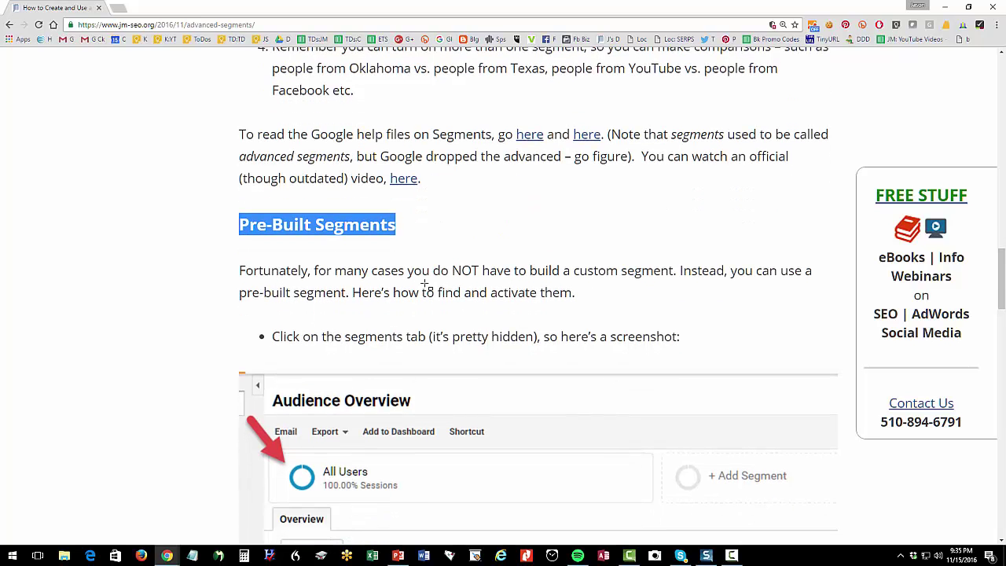
scroll(424, 285, down, 10)
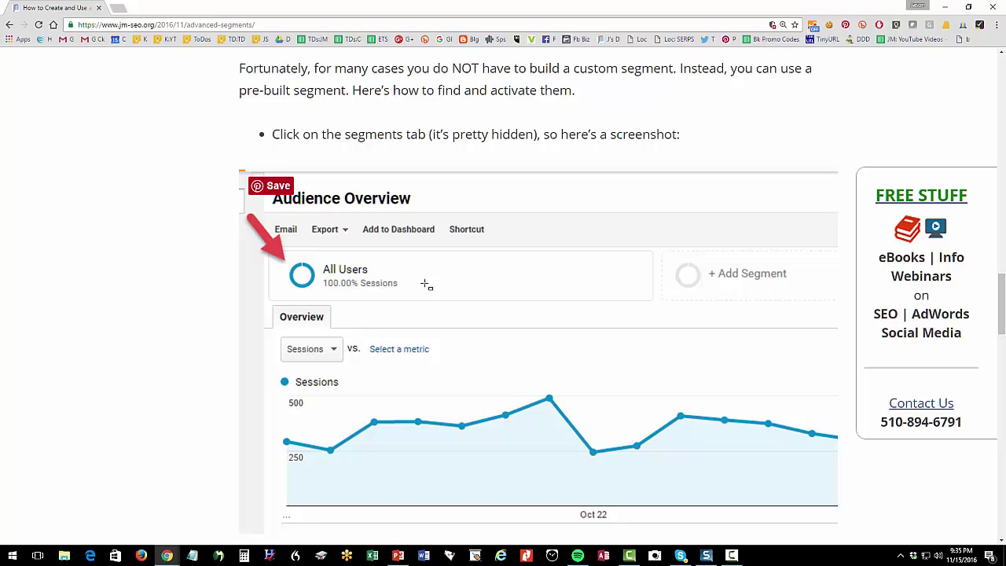
scroll(429, 284, down, 5)
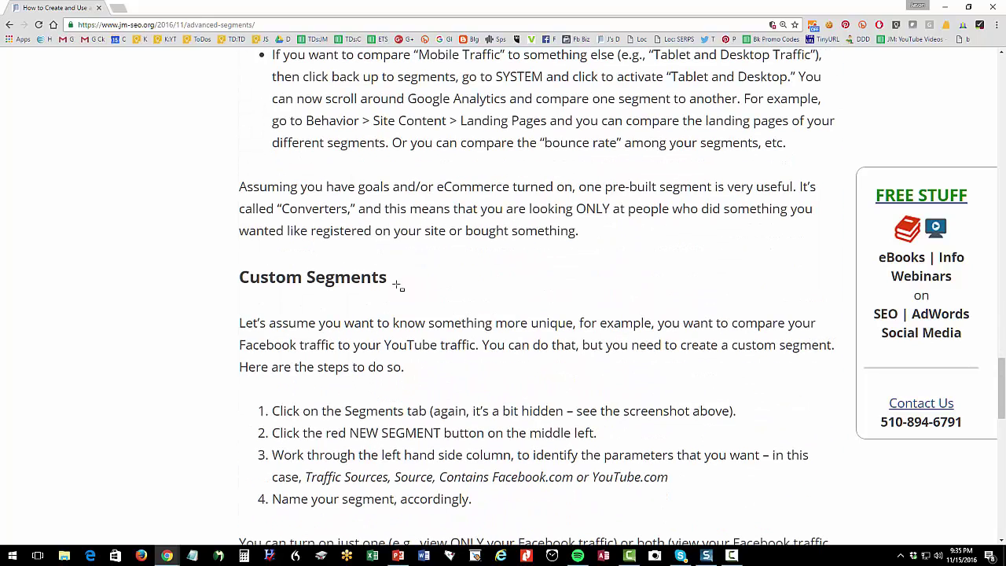
drag(241, 277, 413, 280)
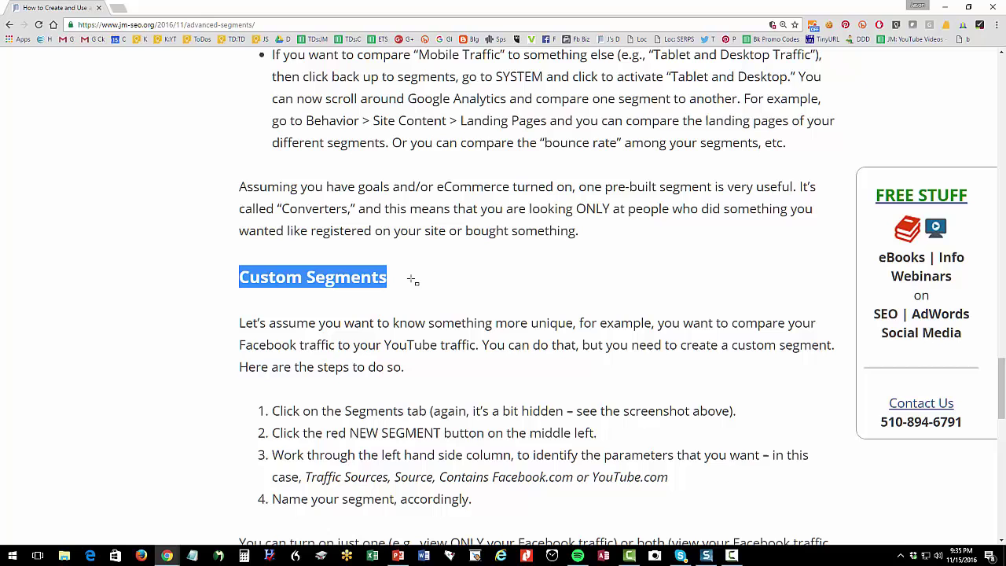
scroll(504, 402, down, 3)
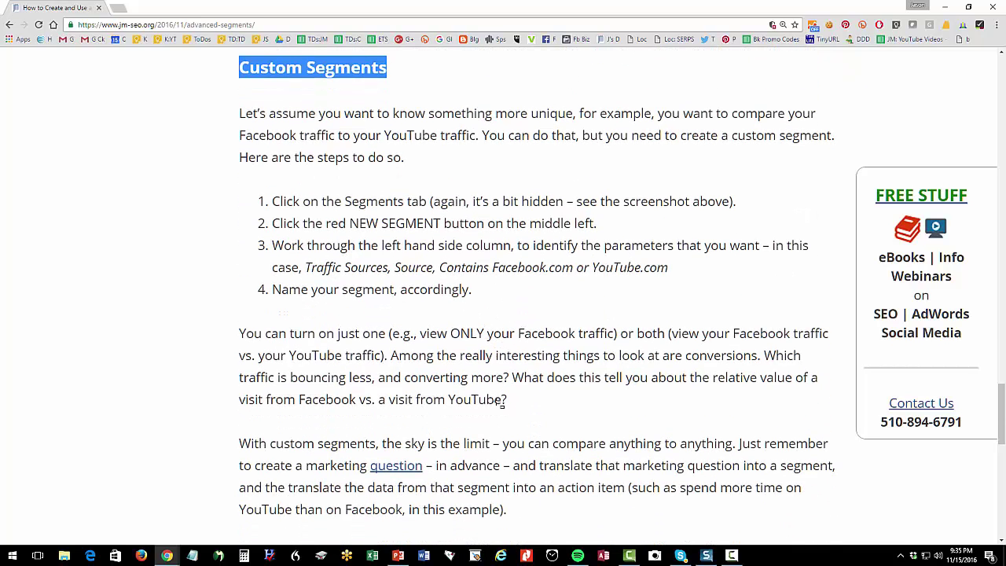